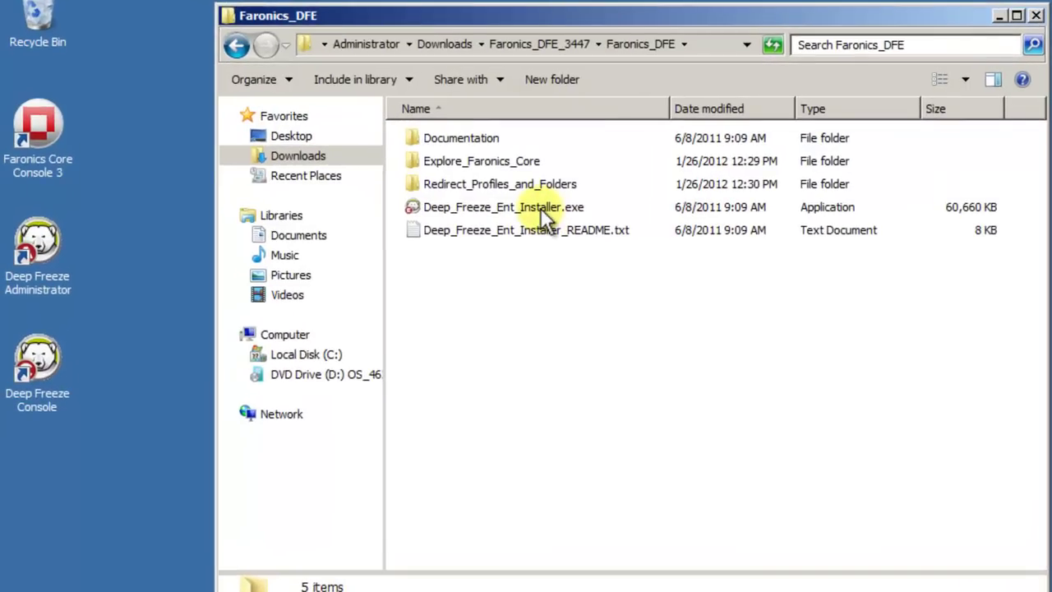
Select Deep_Freeze_Ent_Installer.exe, then close the Faronics_DFE folder window.
{"action": "left_click", "coordinate": [540, 207]}
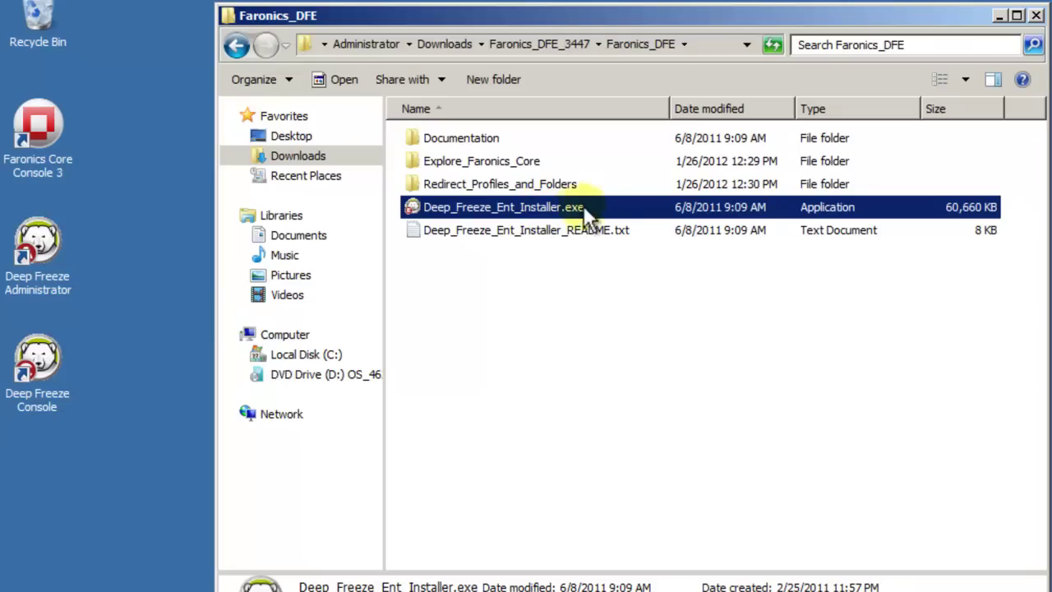
{"action": "left_click", "coordinate": [1035, 16]}
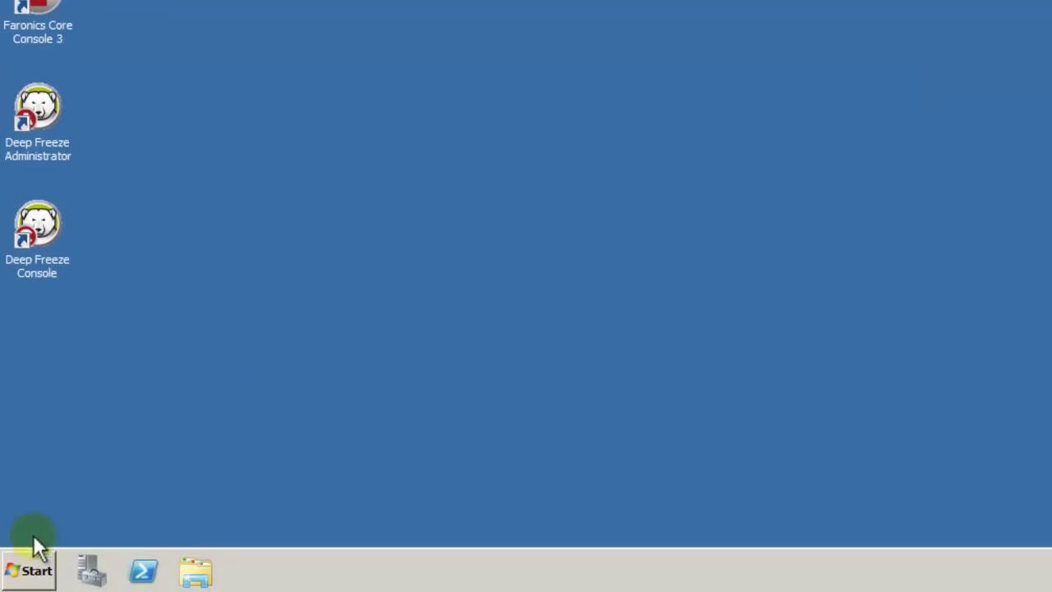
{"action": "left_click", "coordinate": [28, 559]}
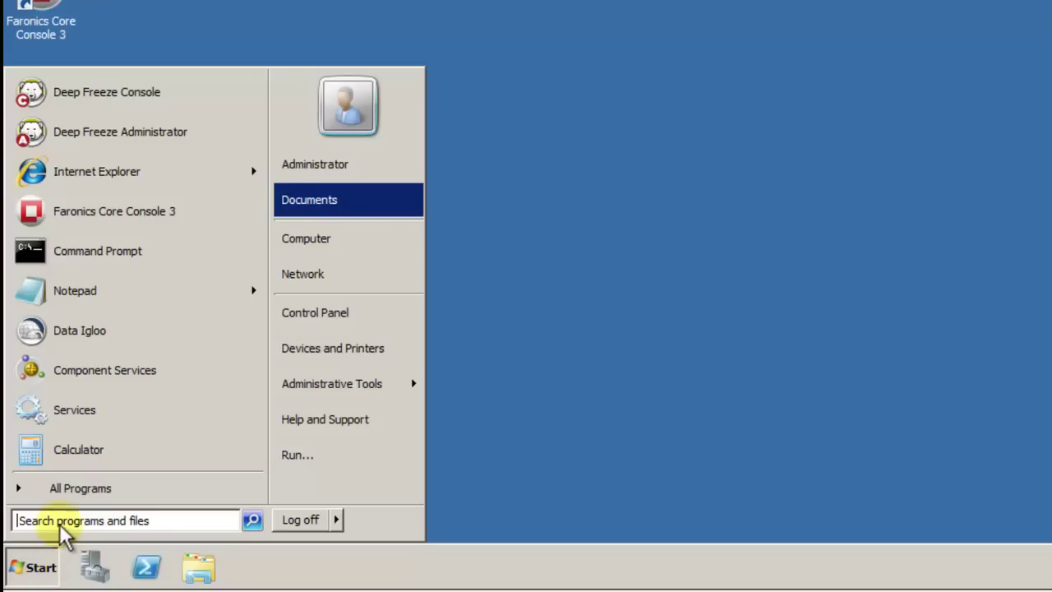
{"action": "left_click", "coordinate": [73, 496]}
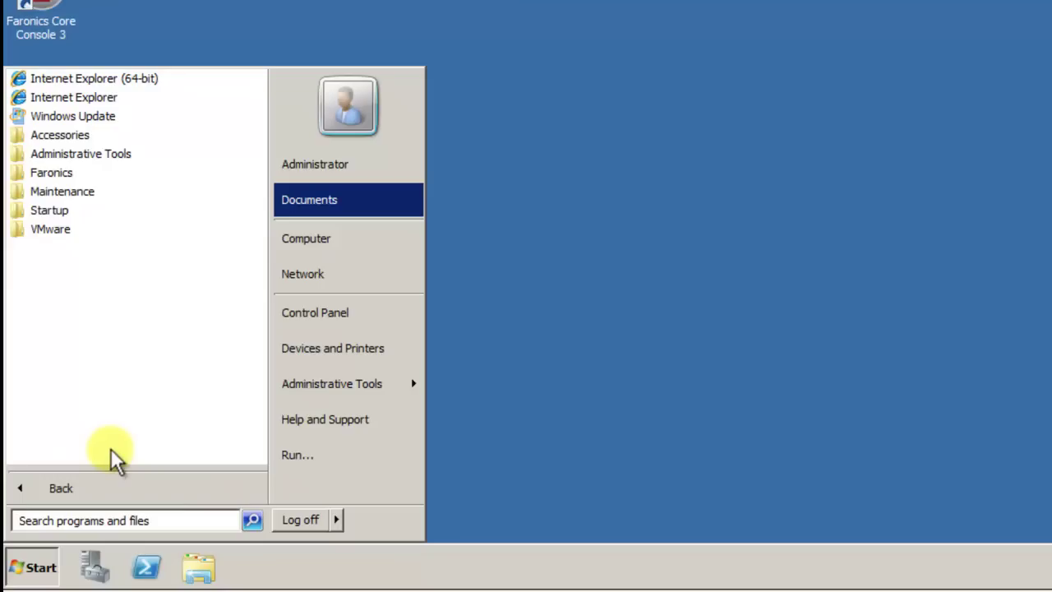
{"action": "left_click", "coordinate": [53, 182]}
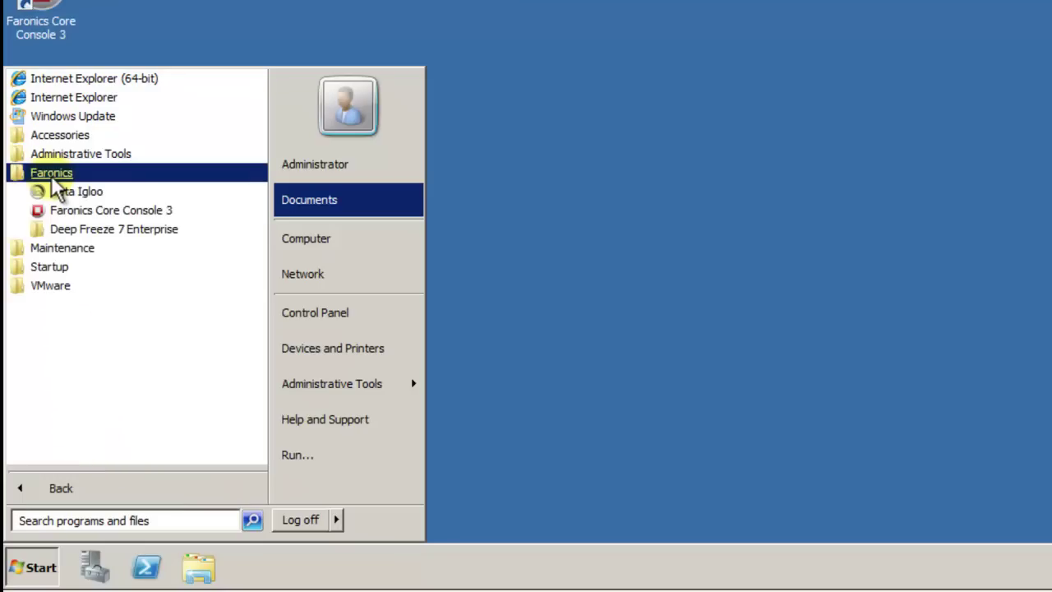
{"action": "left_click", "coordinate": [83, 230]}
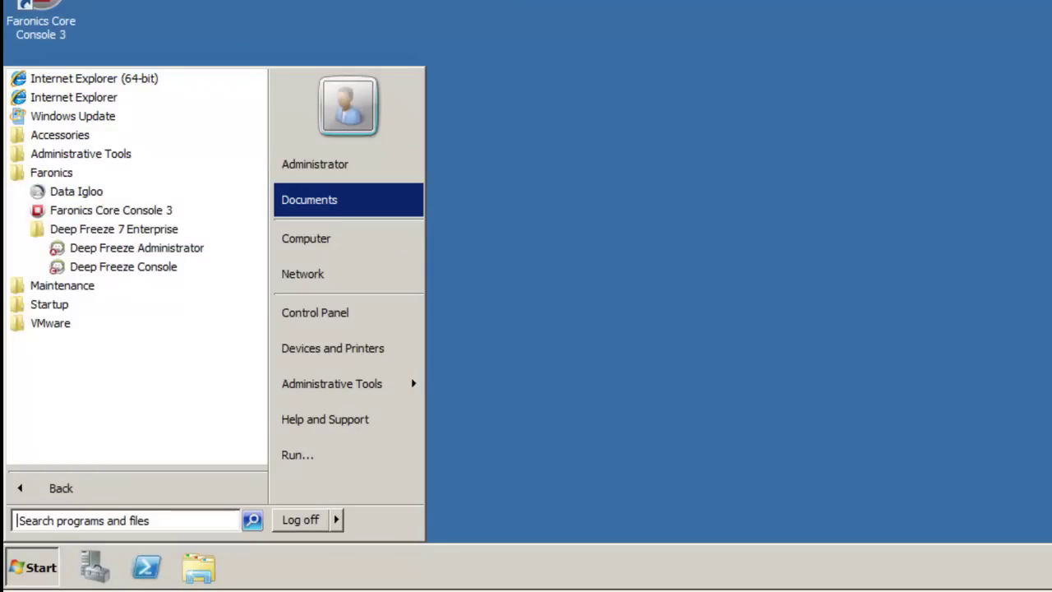
{"action": "key", "text": "Escape"}
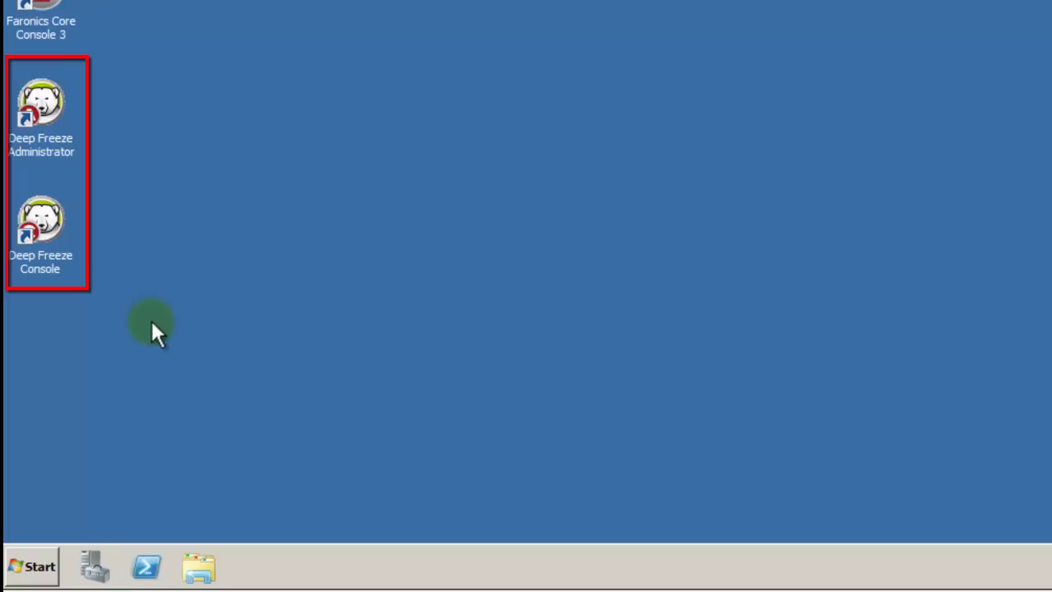
Launch Deep Freeze Administrator, enable password rows 1 and 2 (row 2 Command Line), and enter row 1's password.
{"action": "double_click", "coordinate": [46, 107]}
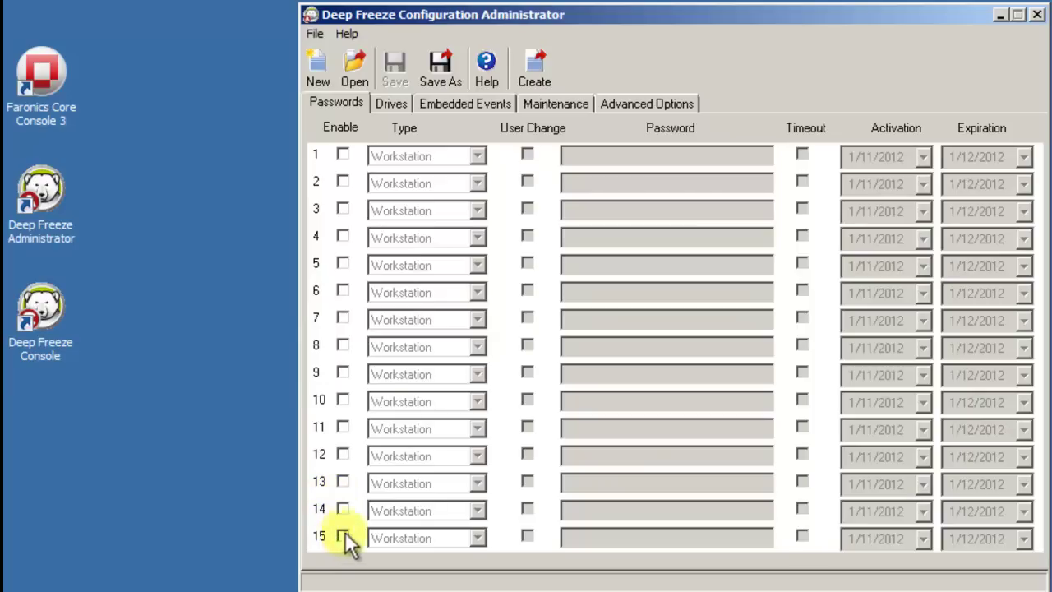
{"action": "left_click", "coordinate": [344, 153]}
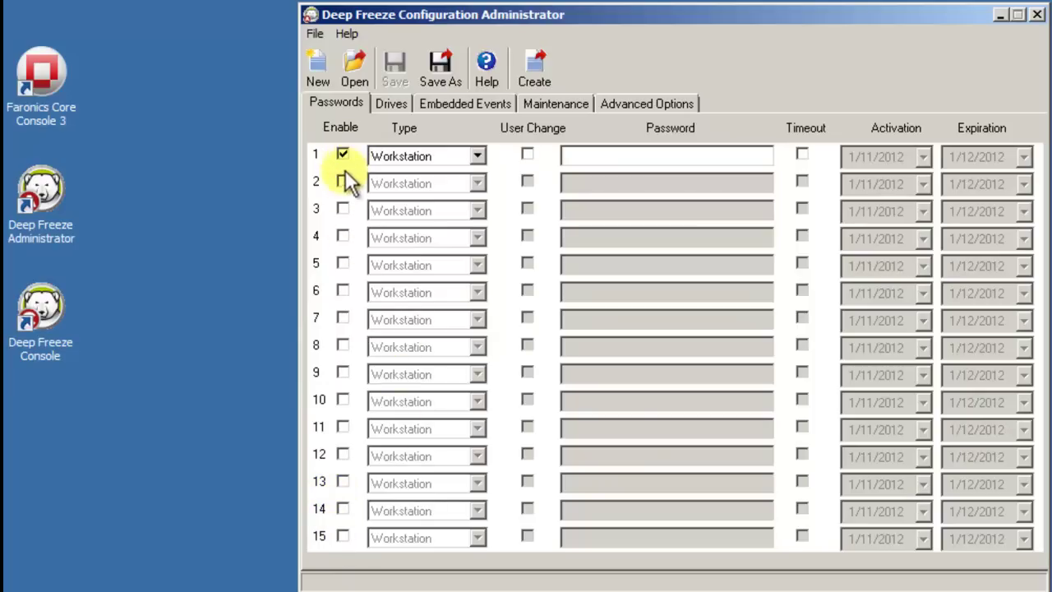
{"action": "left_click", "coordinate": [344, 181]}
{"action": "left_click", "coordinate": [425, 187]}
{"action": "left_click", "coordinate": [426, 215]}
{"action": "left_click", "coordinate": [603, 154]}
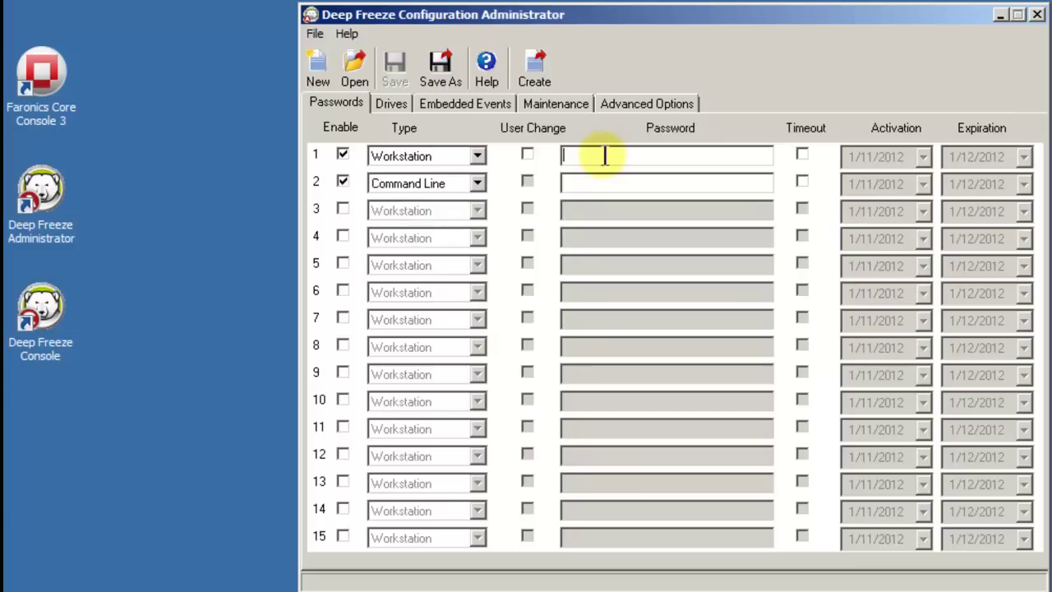
{"action": "type", "text": "password"}
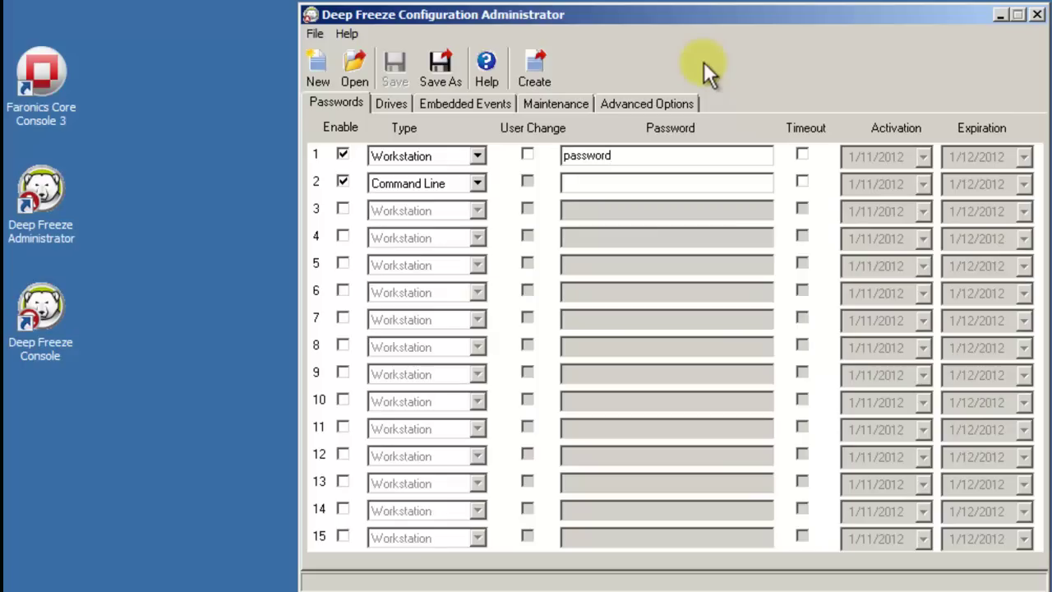
Limit row 1's password to 2/1/2012–2/29/2012 and enter row 2's command-line password.
{"action": "left_click", "coordinate": [801, 154]}
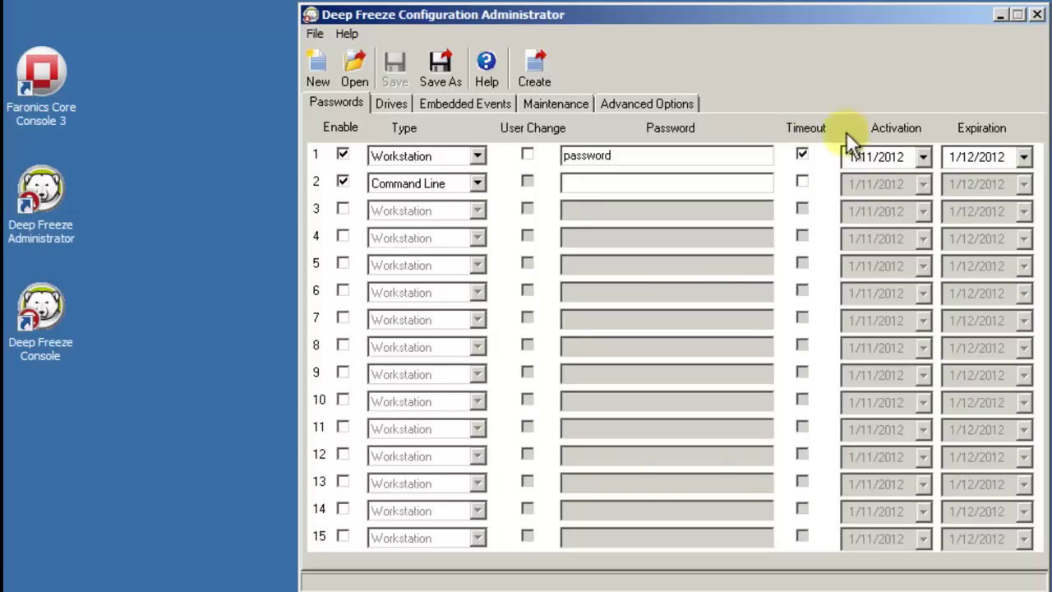
{"action": "left_click", "coordinate": [925, 157]}
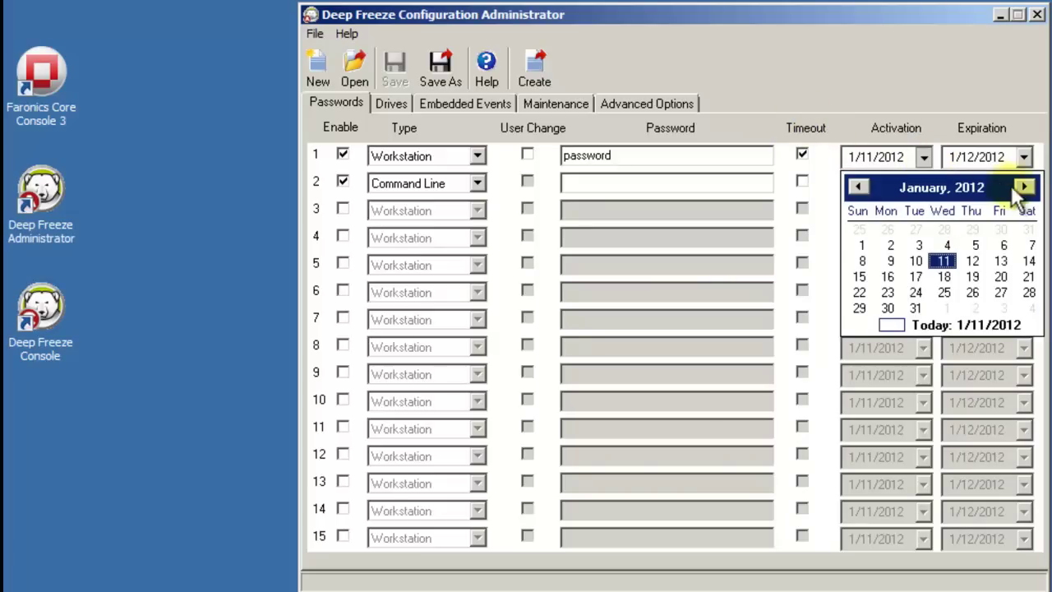
{"action": "left_click", "coordinate": [1024, 187]}
{"action": "left_click", "coordinate": [948, 229]}
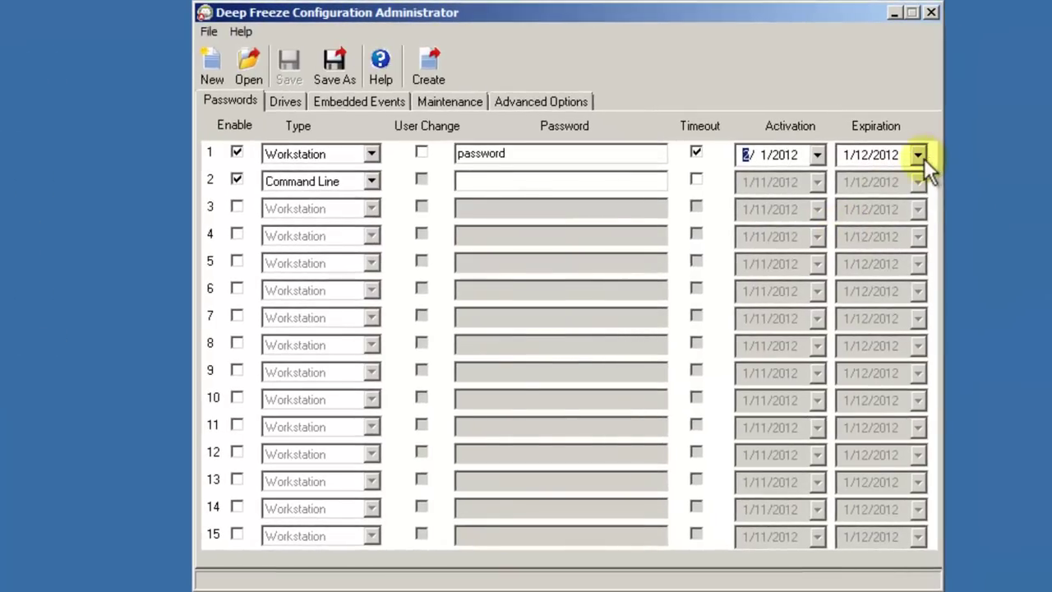
{"action": "left_click", "coordinate": [922, 157]}
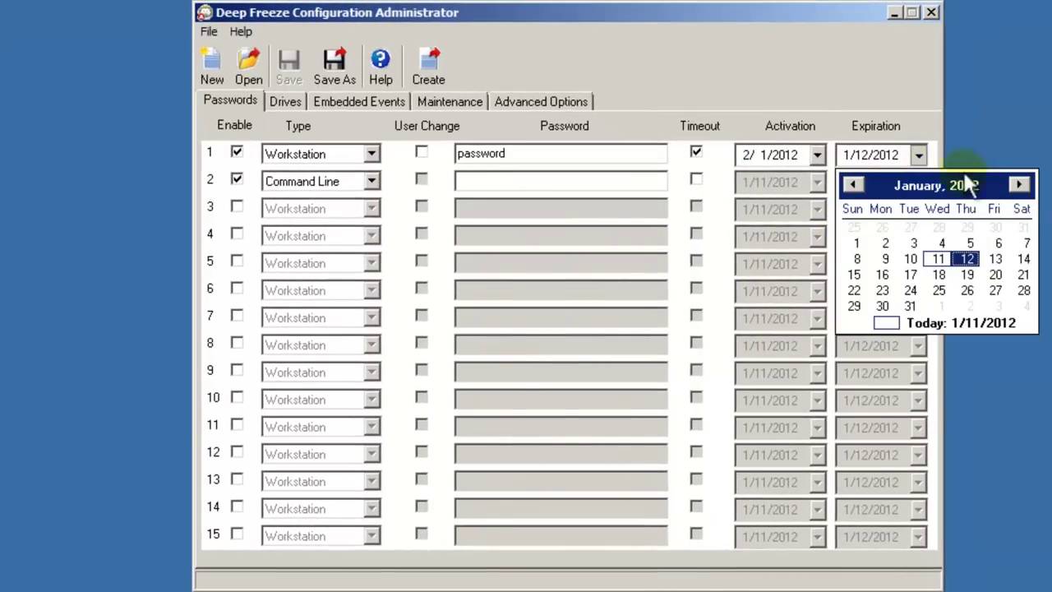
{"action": "left_click", "coordinate": [1021, 185]}
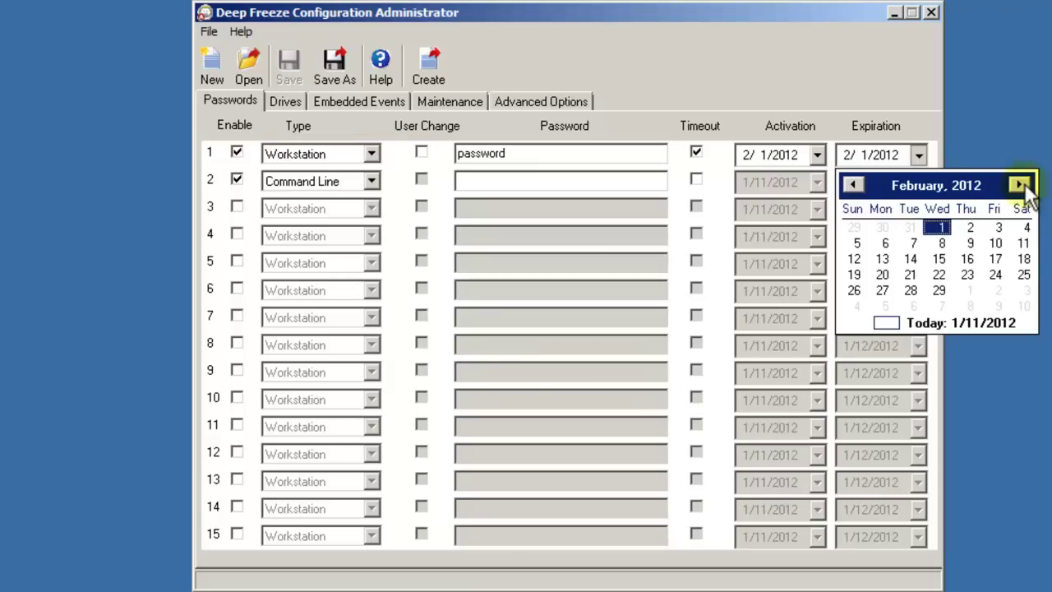
{"action": "left_click", "coordinate": [941, 290]}
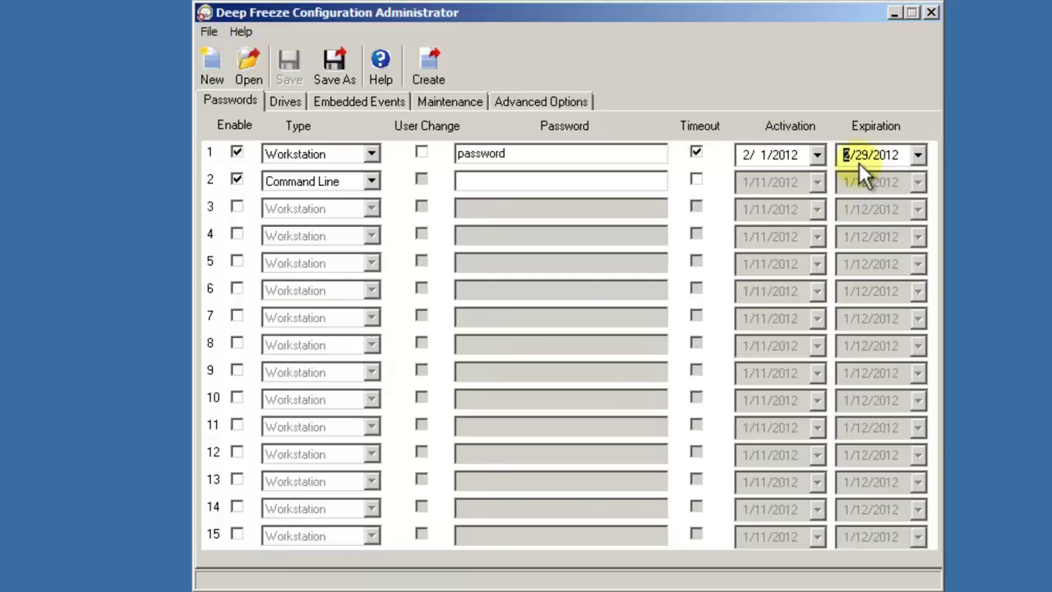
{"action": "left_click", "coordinate": [473, 181]}
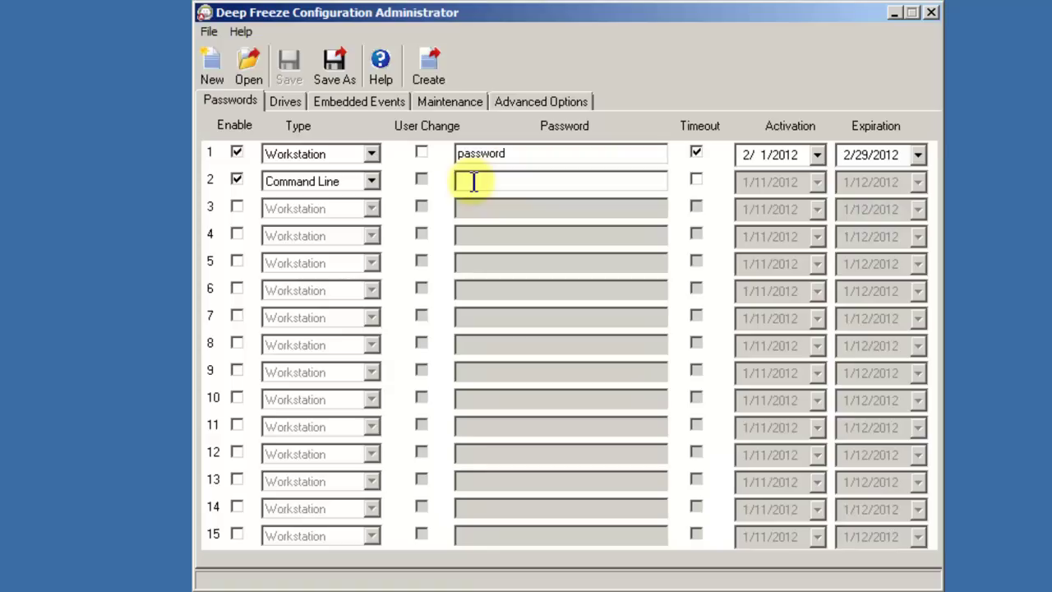
On the Drives page, deselect all drives and freeze only drive C:.
{"action": "left_click", "coordinate": [284, 102]}
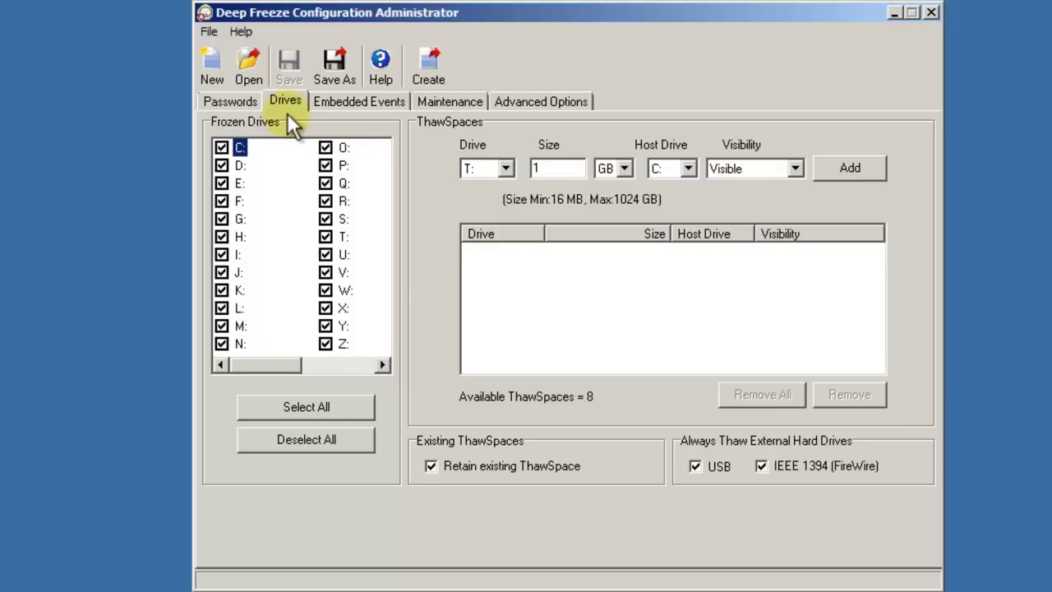
{"action": "left_click", "coordinate": [279, 439]}
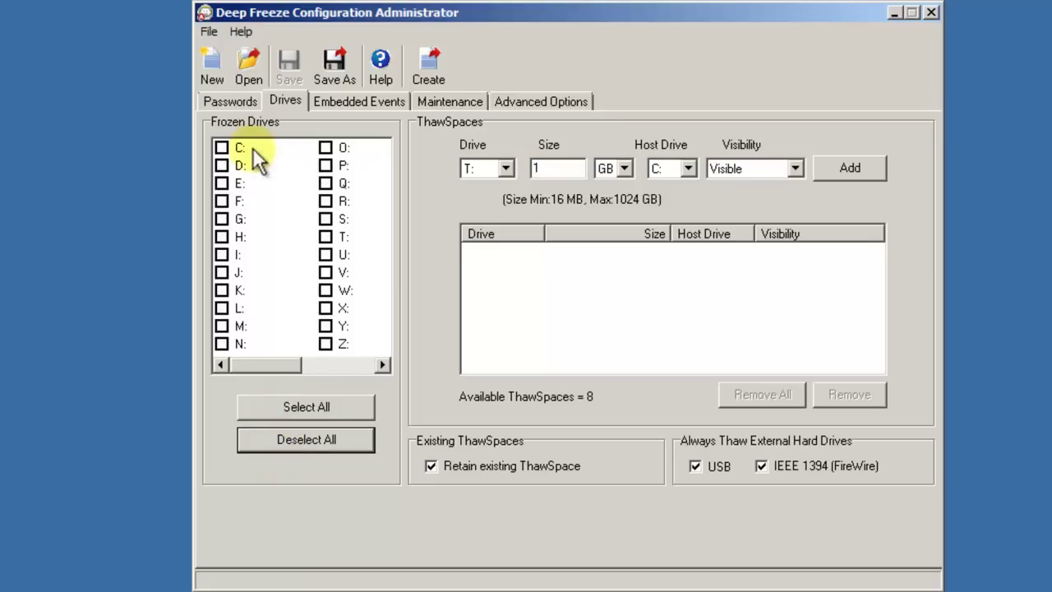
{"action": "left_click", "coordinate": [222, 148]}
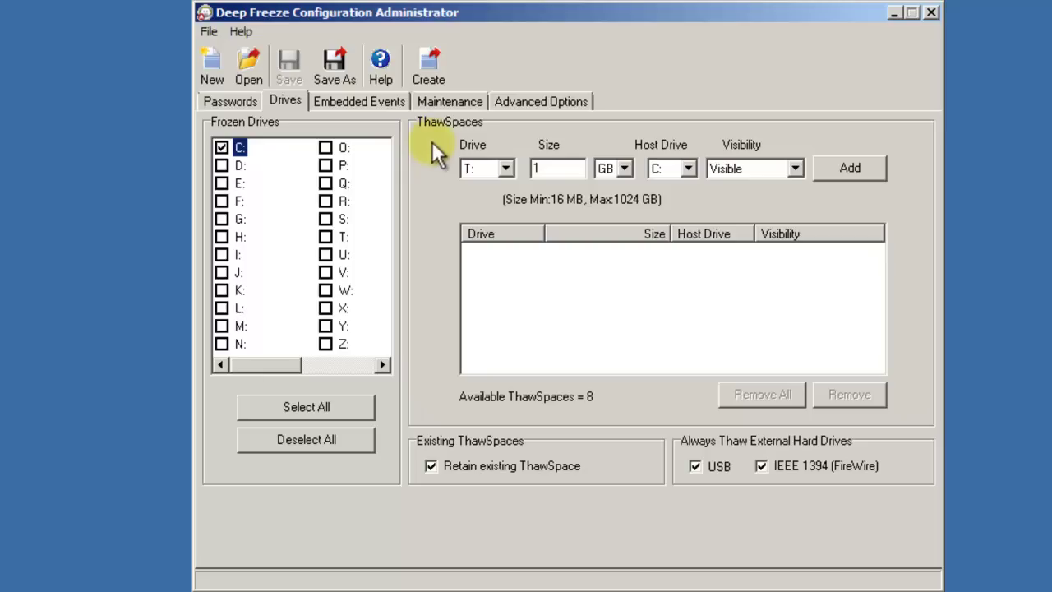
Add a visible 1 GB ThawSpace as drive T: hosted on C:.
{"action": "left_click", "coordinate": [507, 167]}
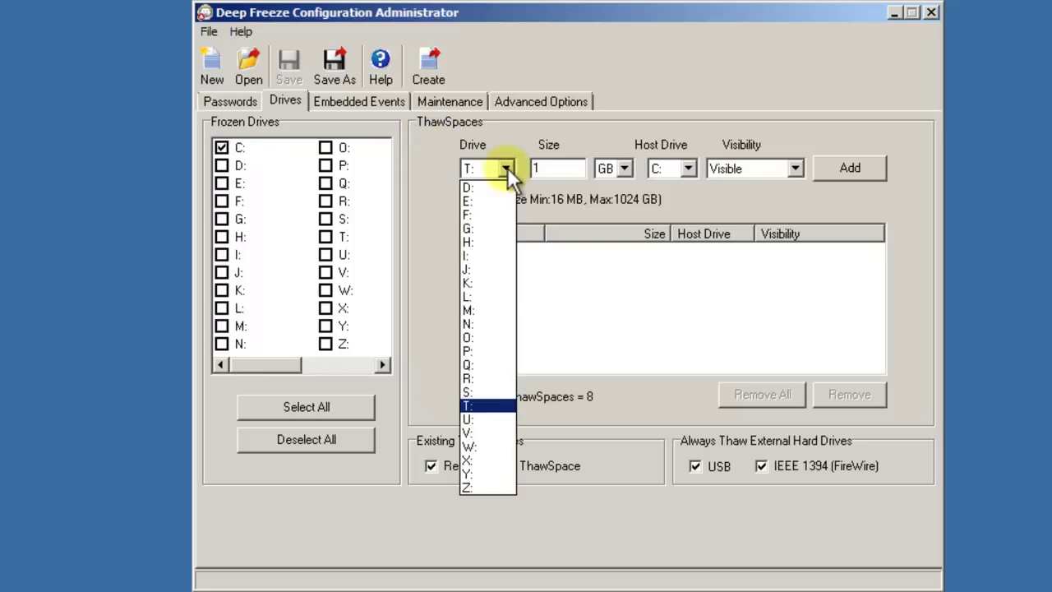
{"action": "left_click", "coordinate": [509, 172]}
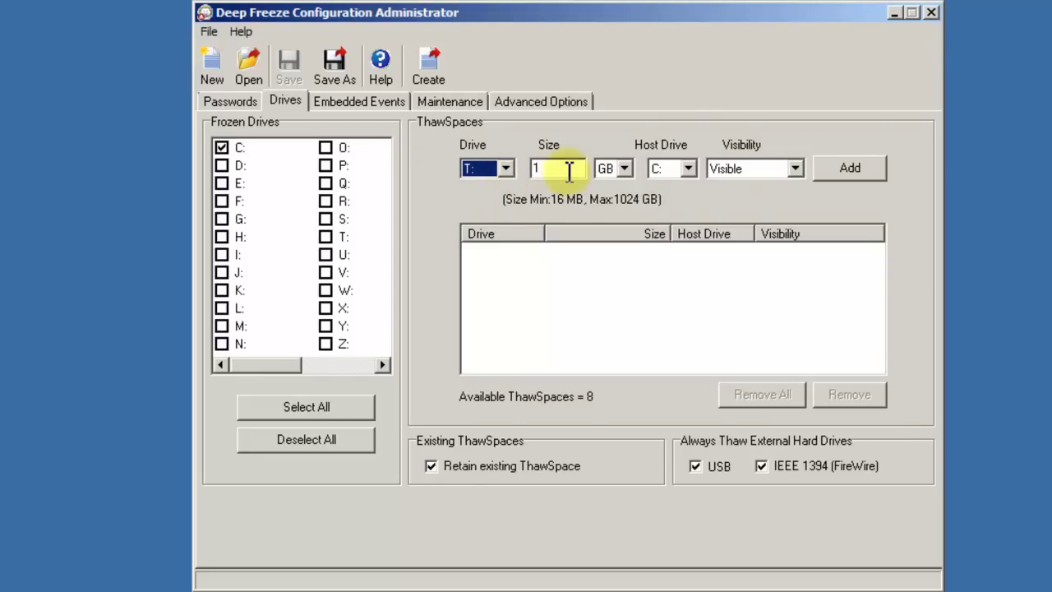
{"action": "left_click", "coordinate": [625, 168]}
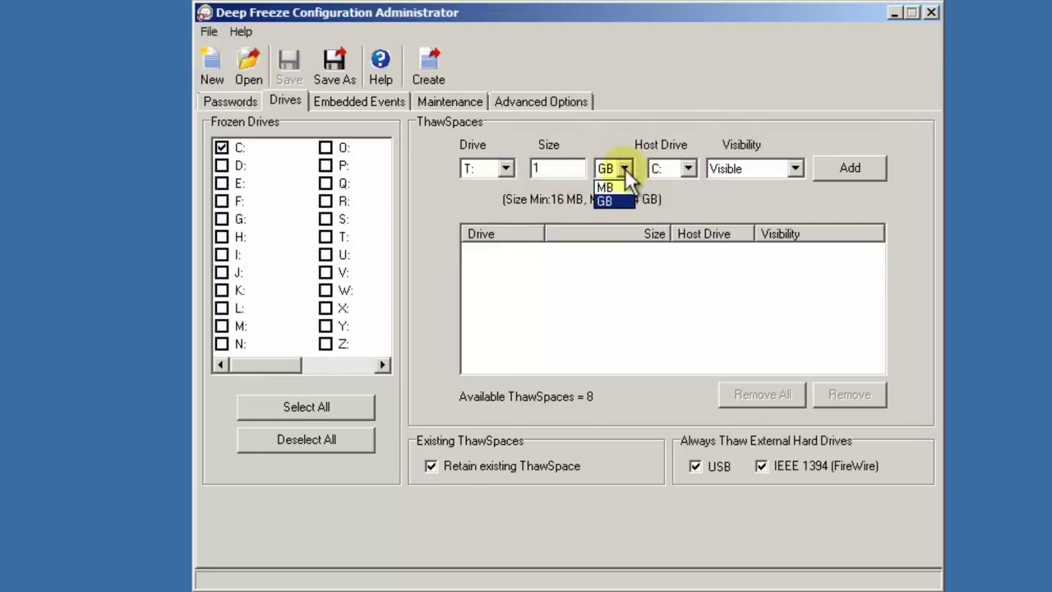
{"action": "left_click", "coordinate": [625, 169]}
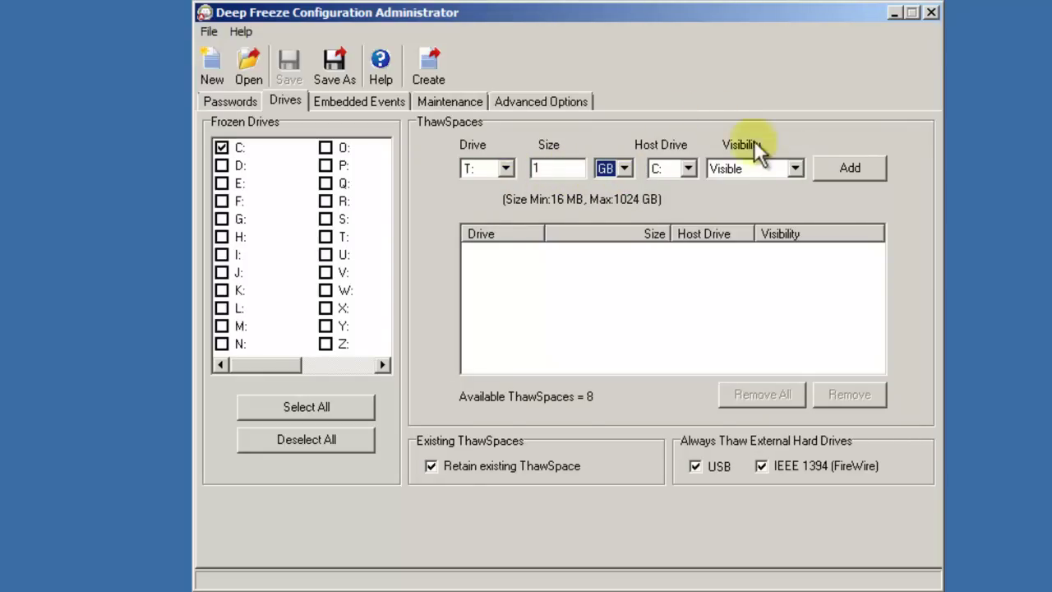
{"action": "left_click", "coordinate": [838, 171]}
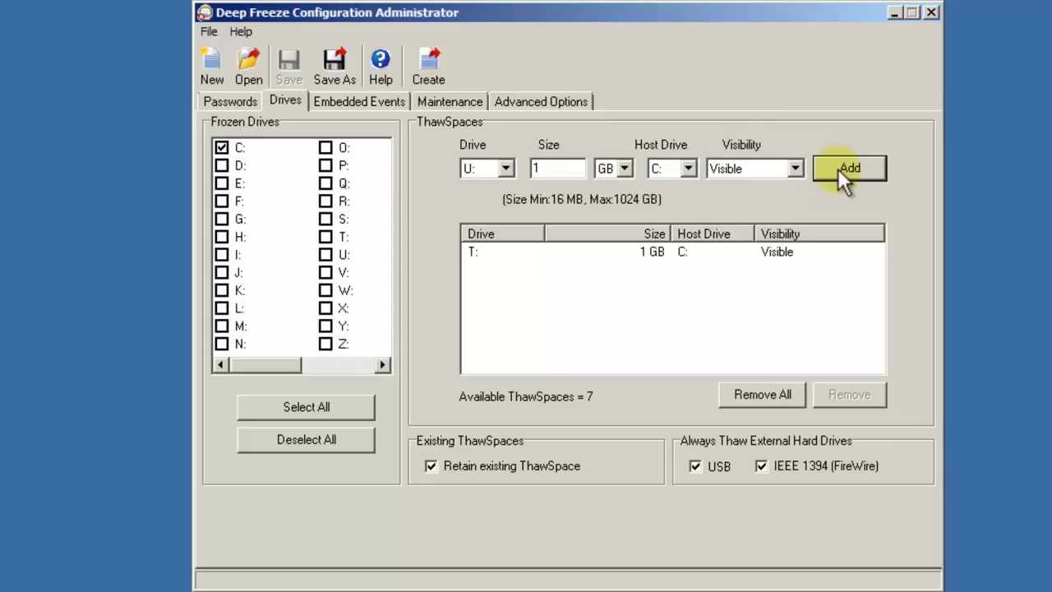
{"action": "left_click", "coordinate": [797, 256]}
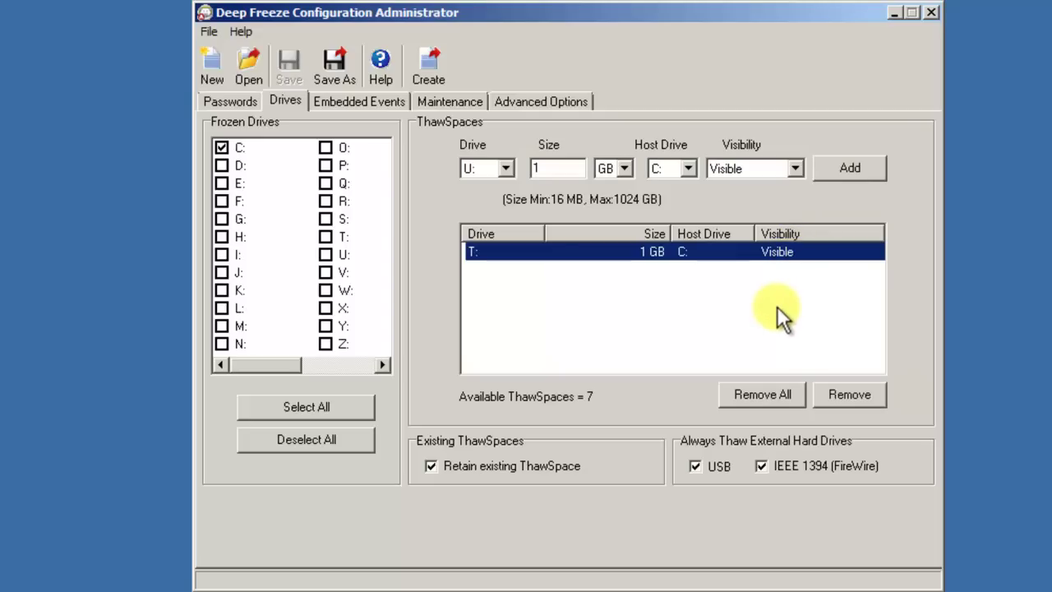
On Embedded Events, add a Shutdown-type event and name it 'Shutdown'.
{"action": "left_click", "coordinate": [634, 315]}
{"action": "left_click", "coordinate": [367, 99]}
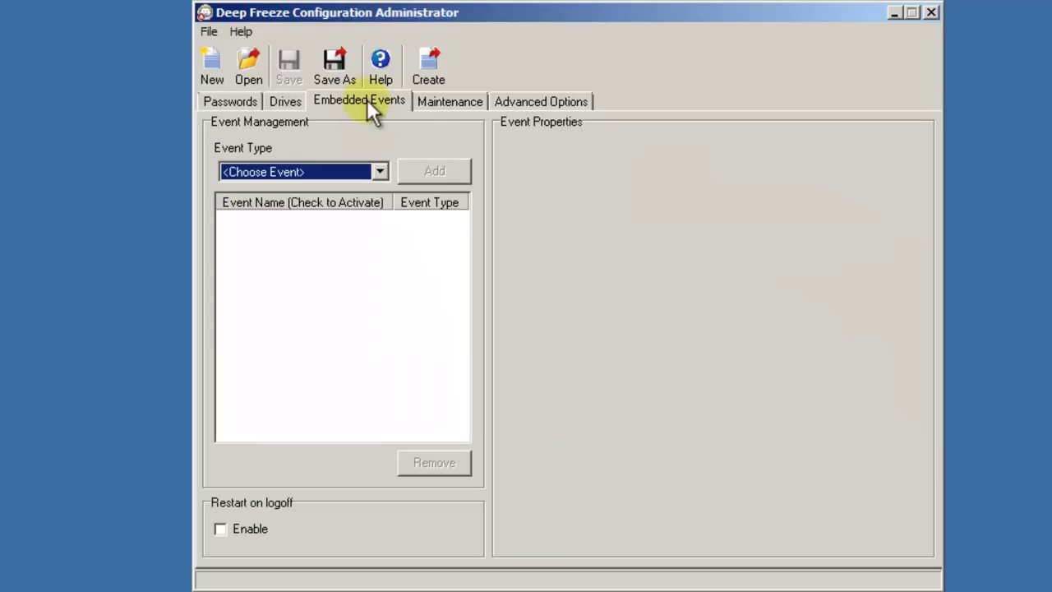
{"action": "left_click", "coordinate": [378, 171]}
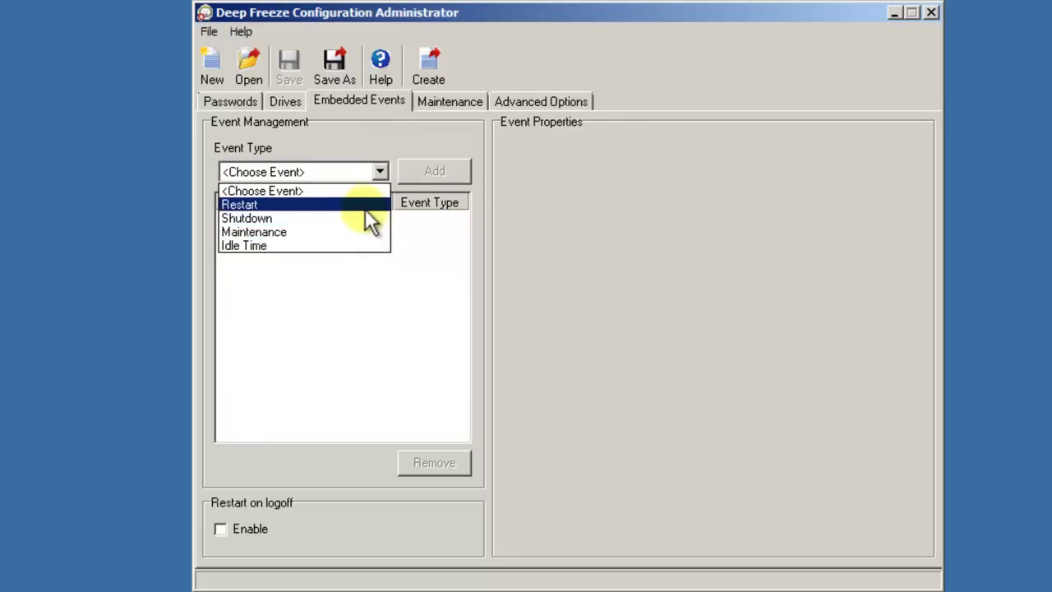
{"action": "left_click", "coordinate": [365, 215]}
{"action": "left_click", "coordinate": [424, 177]}
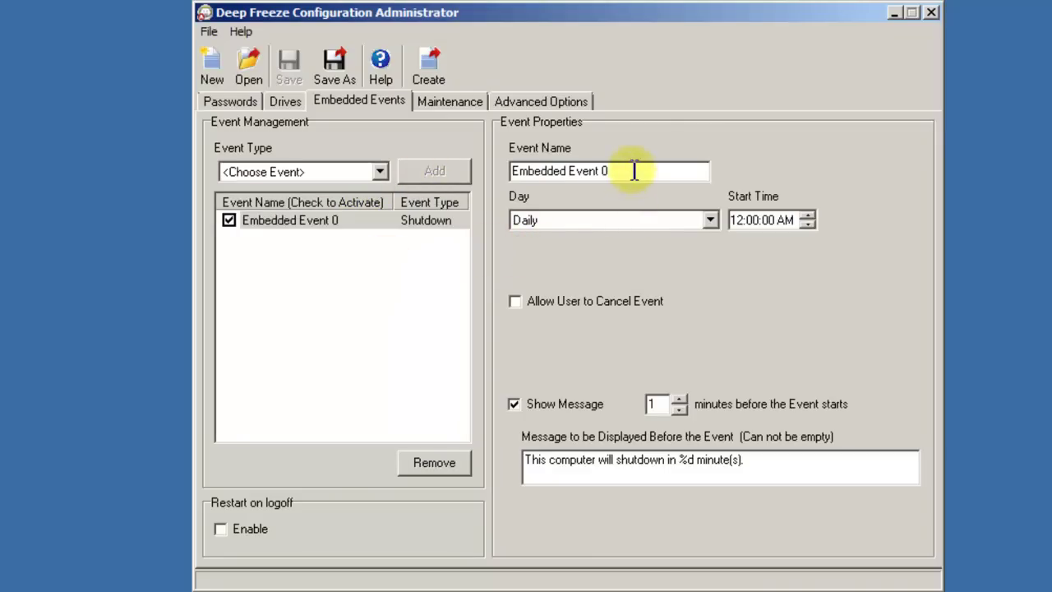
{"action": "left_click_drag", "start_coordinate": [634, 170], "coordinate": [500, 167]}
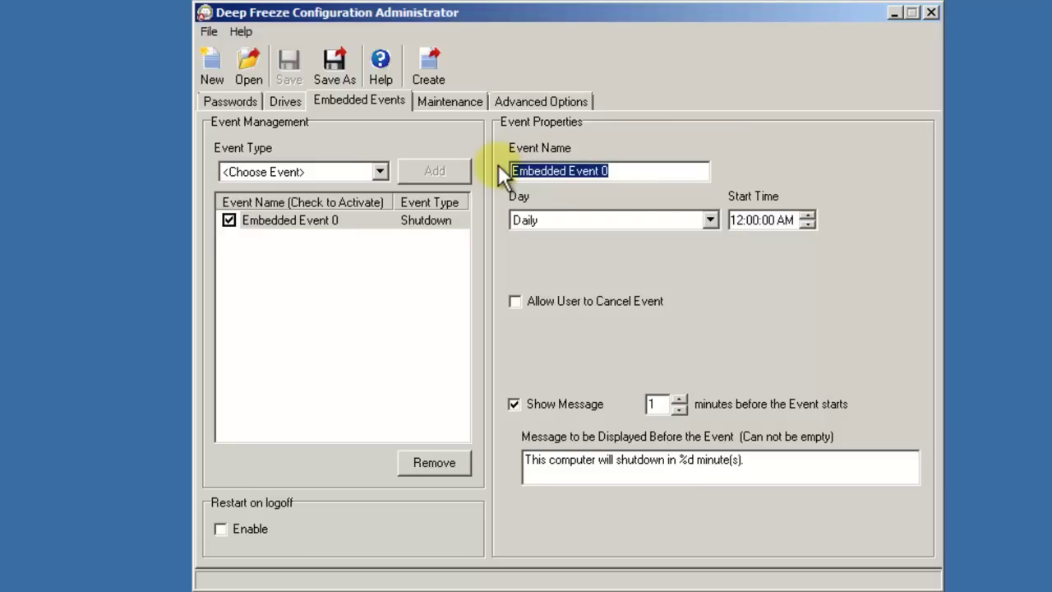
{"action": "type", "text": "Shutdown"}
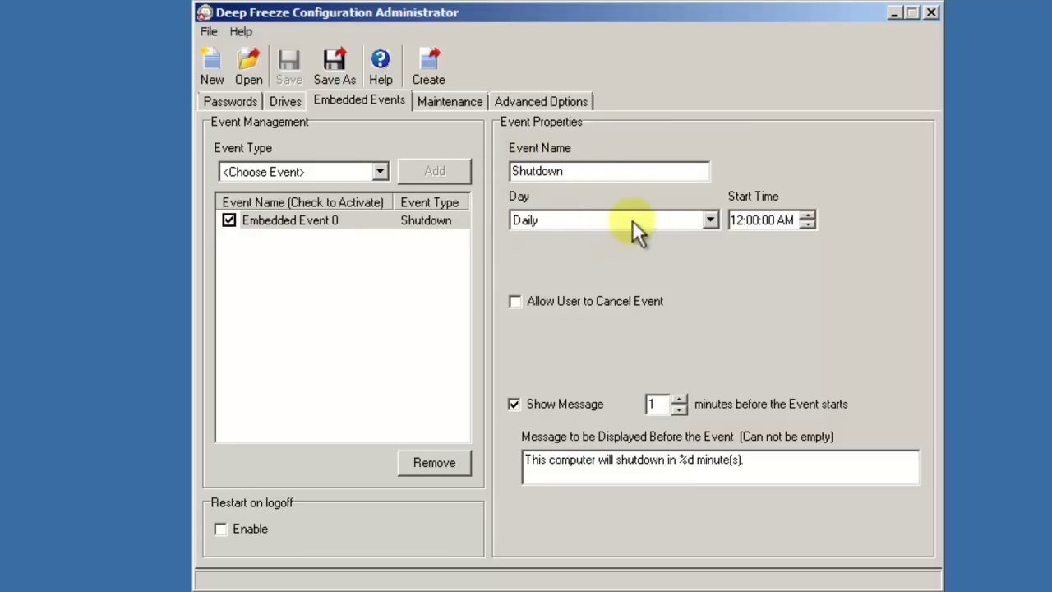
Schedule the Shutdown event for Friday at 6:00 PM.
{"action": "left_click", "coordinate": [710, 220]}
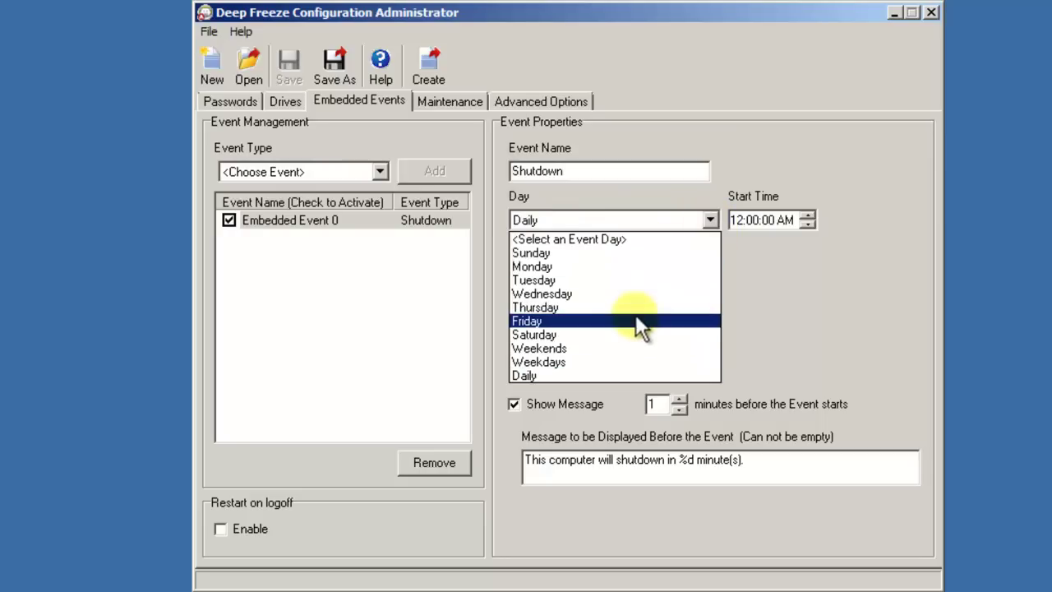
{"action": "left_click", "coordinate": [636, 319]}
{"action": "left_click", "coordinate": [742, 221]}
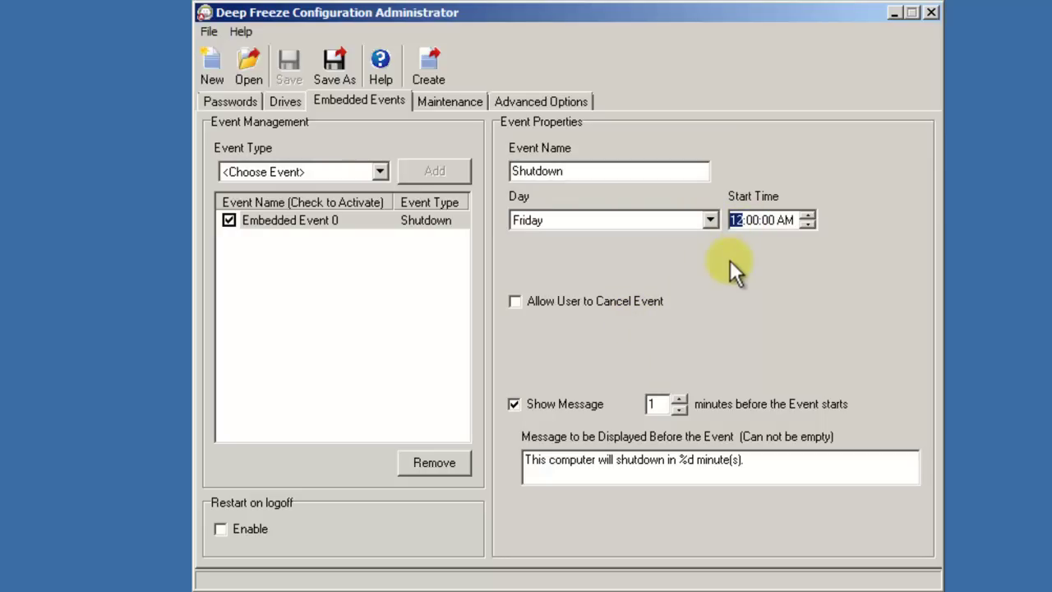
{"action": "type", "text": "6"}
{"action": "left_click", "coordinate": [787, 221]}
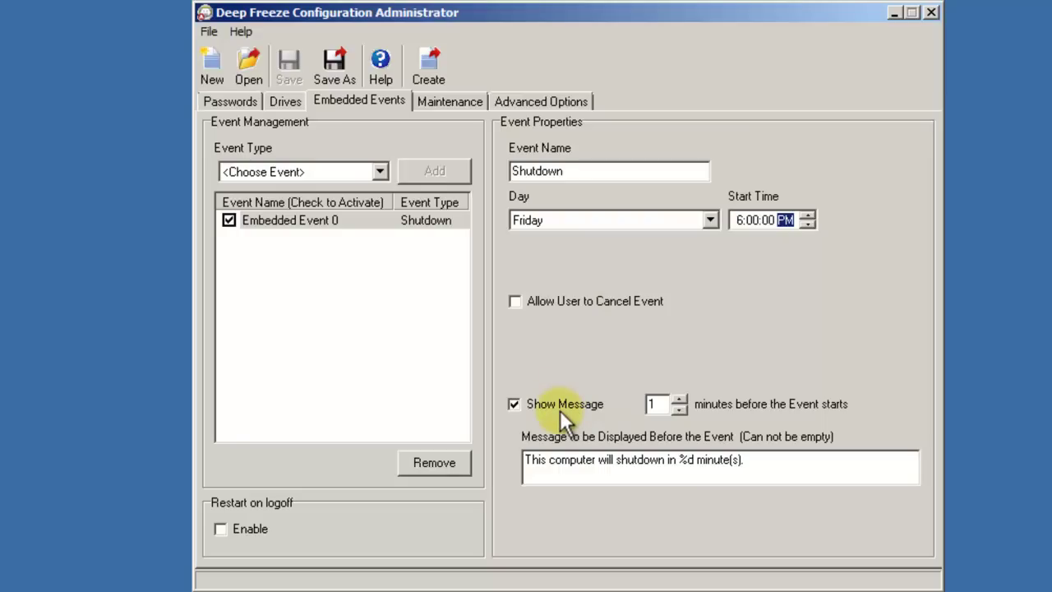
{"action": "left_click", "coordinate": [553, 465]}
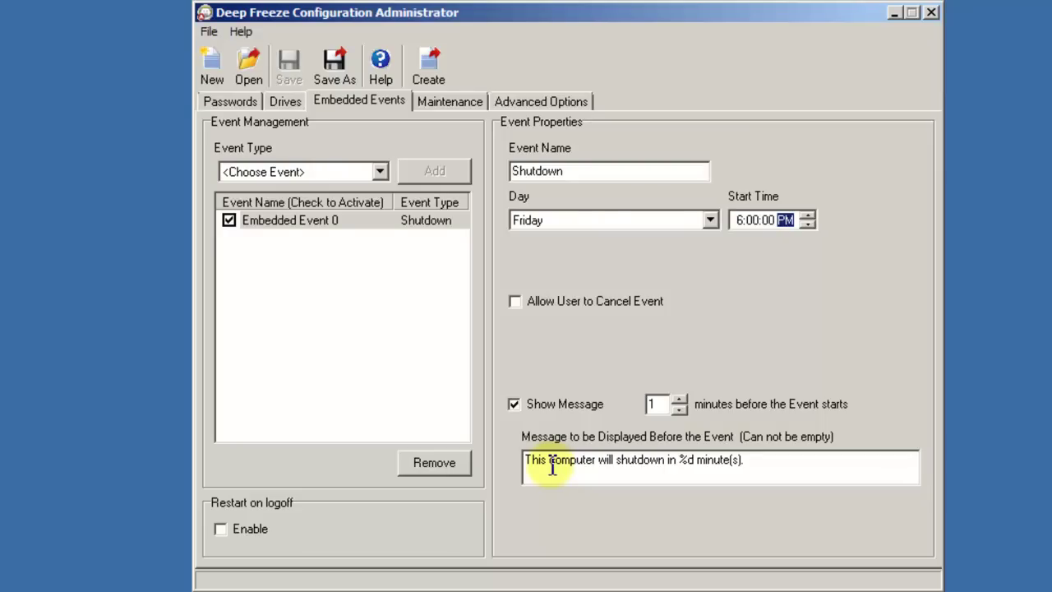
Add an event named 'Idle Time' that restarts the computer after 20 idle minutes.
{"action": "left_click", "coordinate": [381, 174]}
{"action": "left_click", "coordinate": [322, 247]}
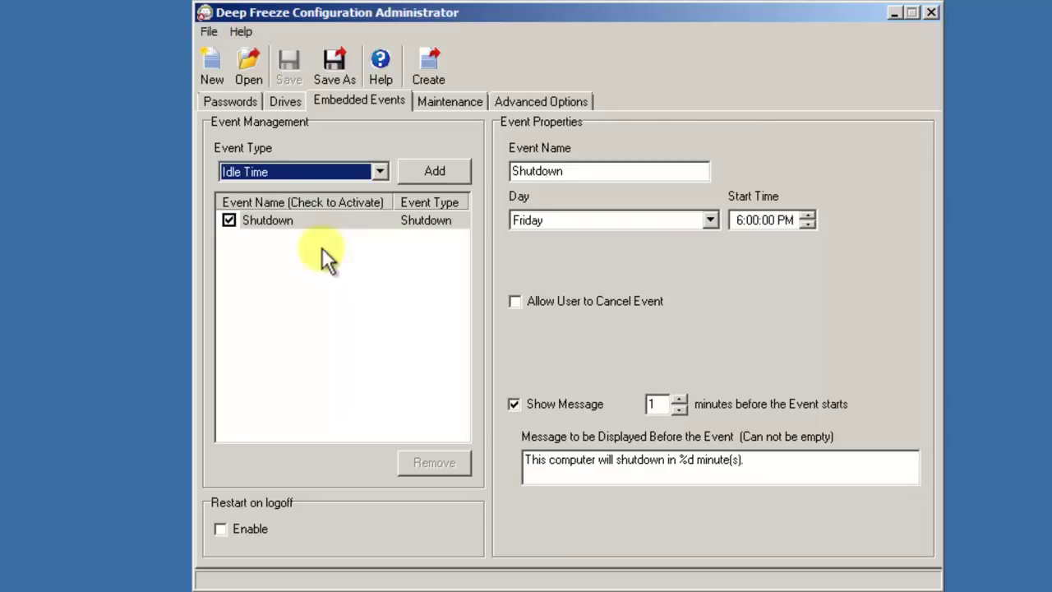
{"action": "left_click", "coordinate": [436, 174]}
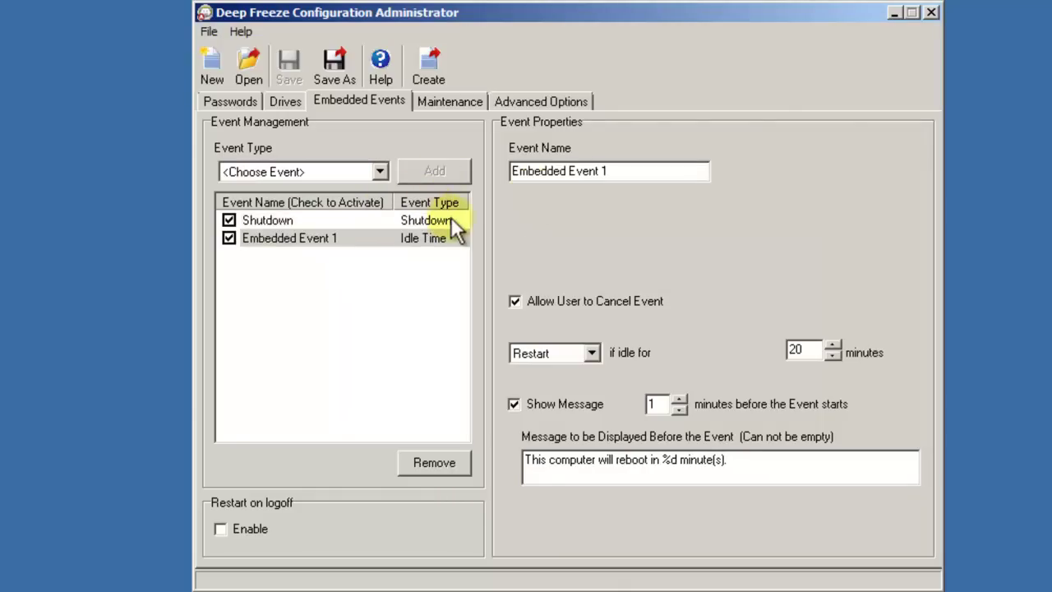
{"action": "left_click_drag", "start_coordinate": [609, 171], "coordinate": [477, 168]}
{"action": "key", "text": "BackSpace"}
{"action": "type", "text": "Idle Time"}
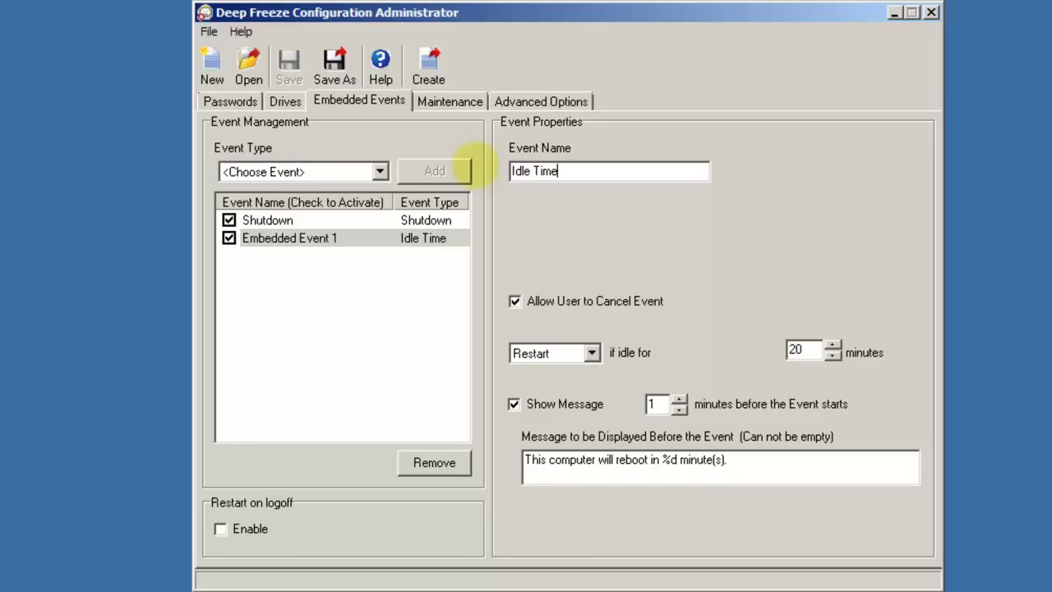
{"action": "left_click", "coordinate": [592, 352]}
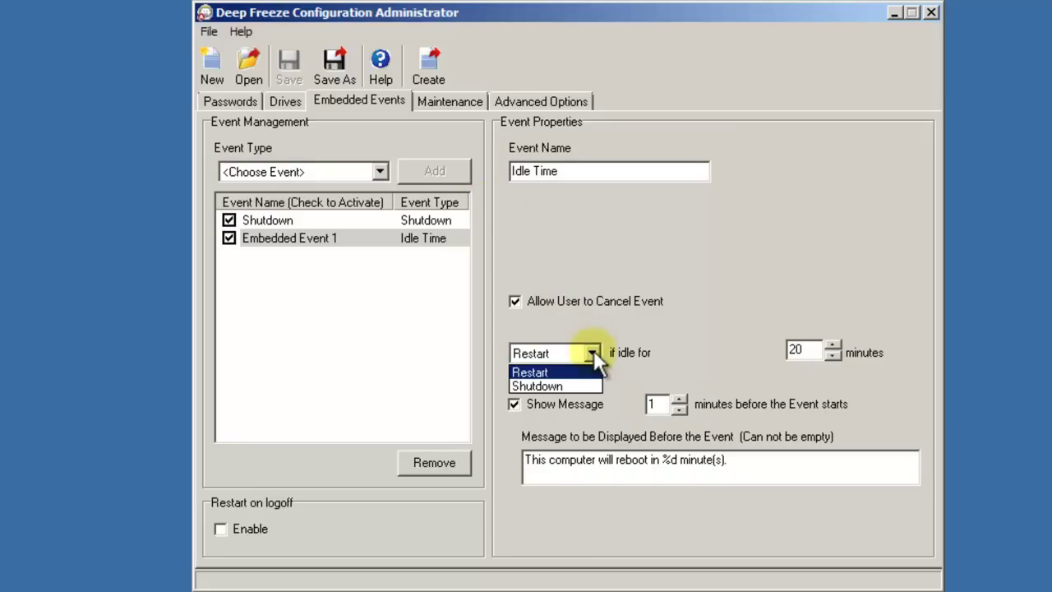
{"action": "left_click", "coordinate": [594, 347]}
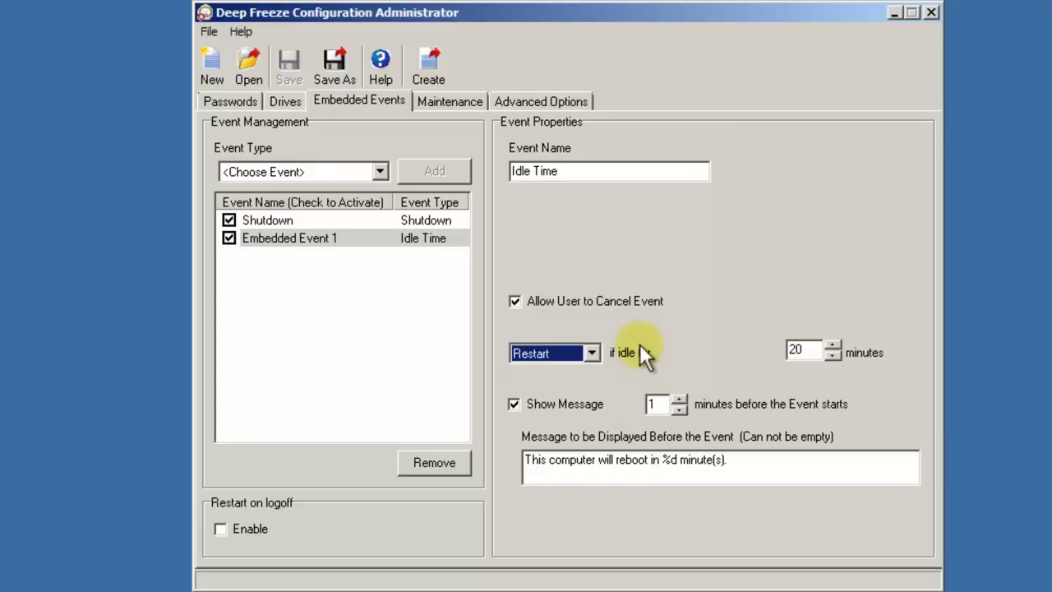
{"action": "left_click", "coordinate": [377, 171]}
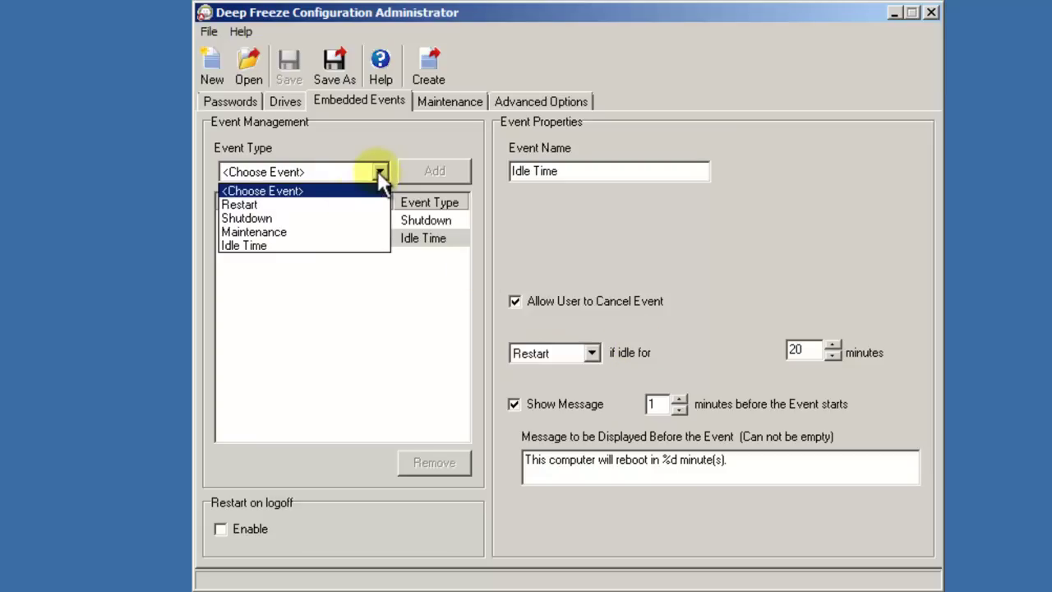
Add a Maintenance event, Embedded Event 2, and set its day to Tuesday.
{"action": "left_click", "coordinate": [338, 233]}
{"action": "left_click", "coordinate": [450, 166]}
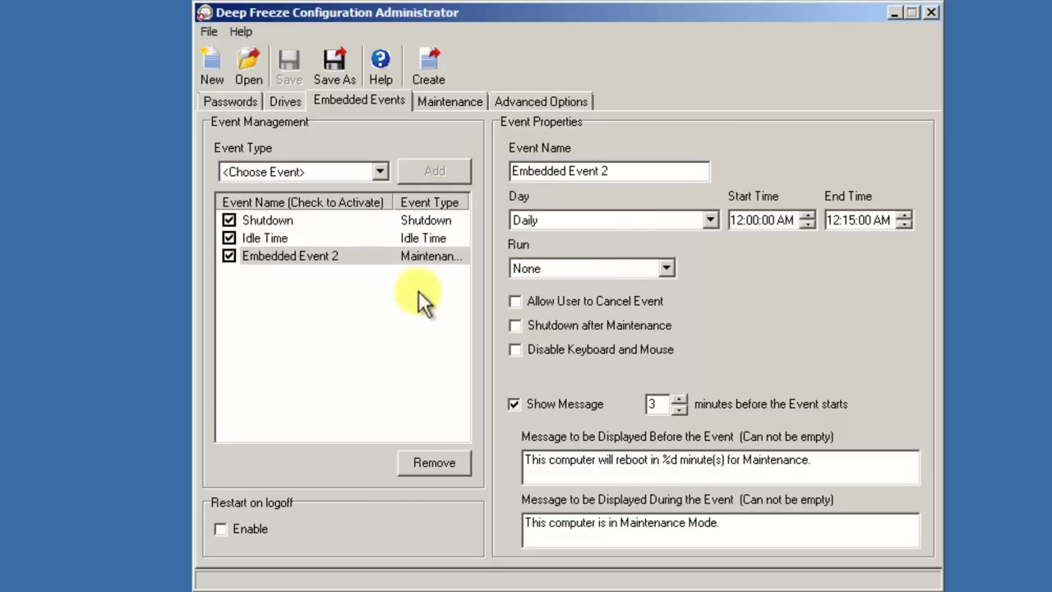
{"action": "left_click_drag", "start_coordinate": [632, 171], "coordinate": [499, 176]}
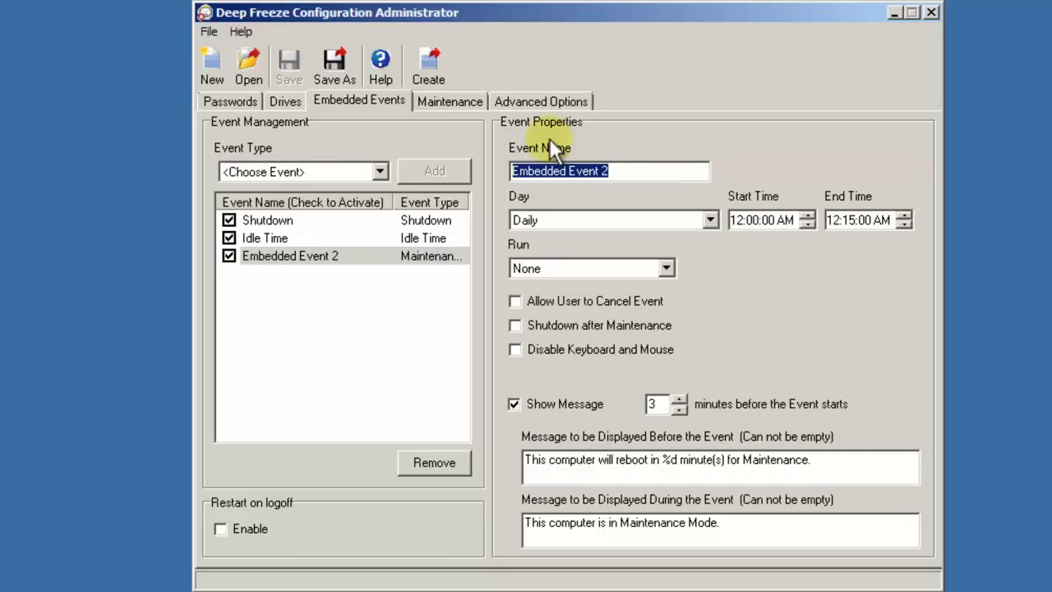
{"action": "left_click", "coordinate": [711, 221]}
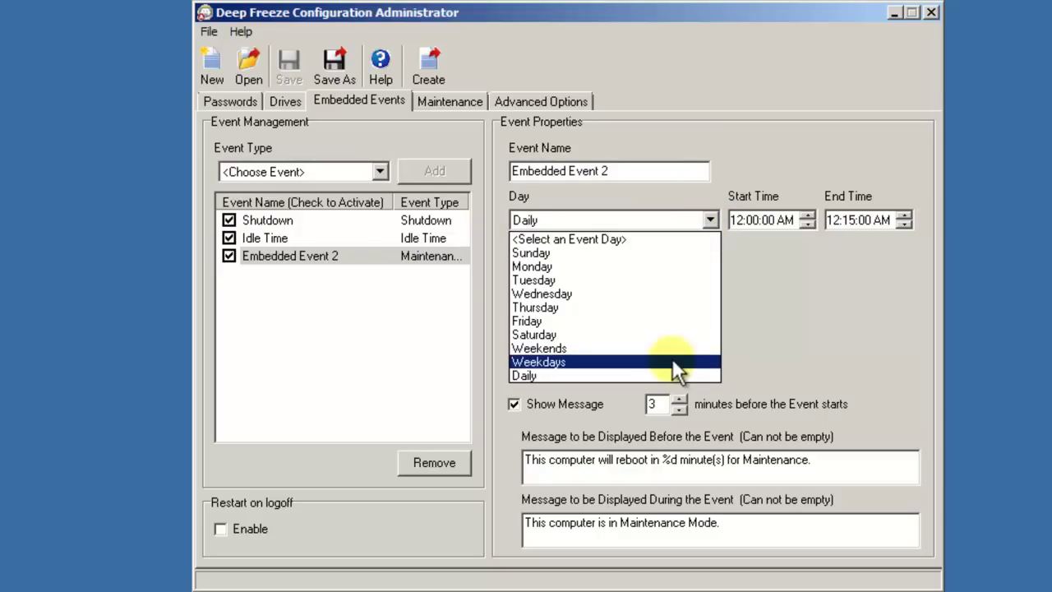
{"action": "left_click", "coordinate": [688, 281]}
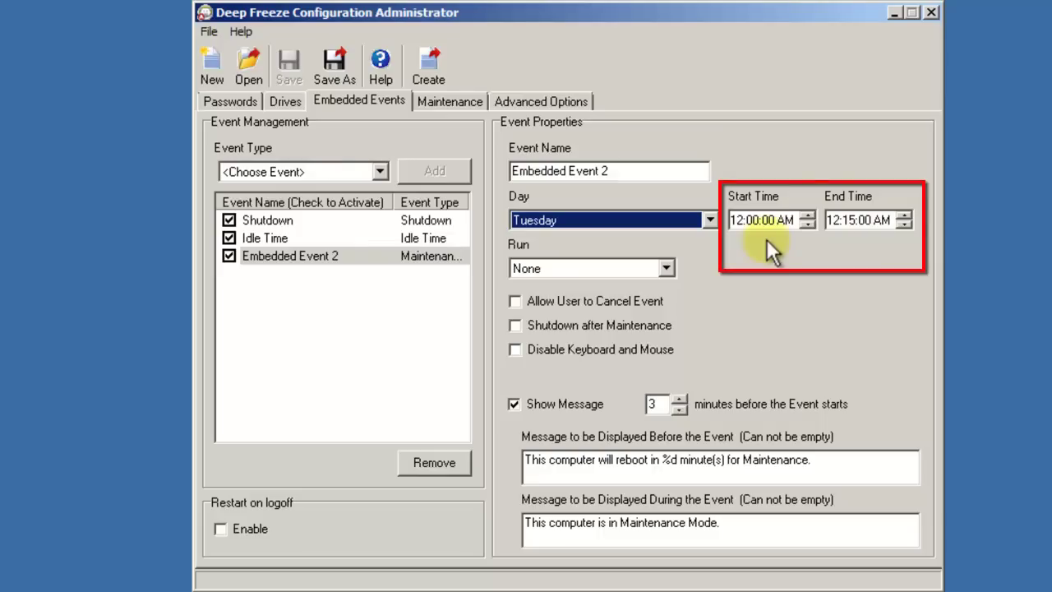
Run the maintenance event 9:00 PM to 3:00 AM with keyboard and mouse disabled.
{"action": "left_click", "coordinate": [735, 221]}
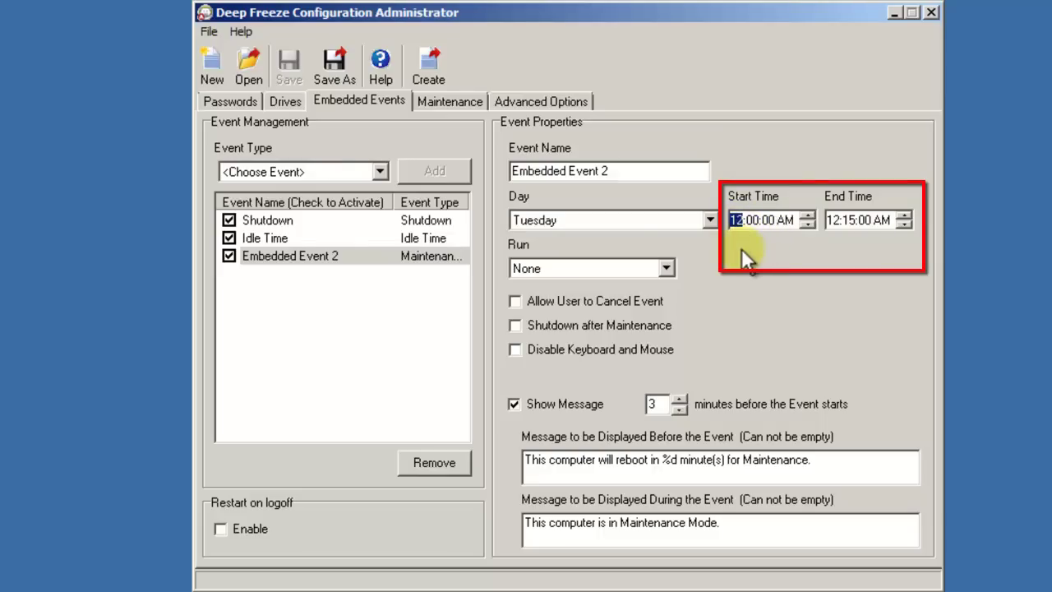
{"action": "type", "text": "8"}
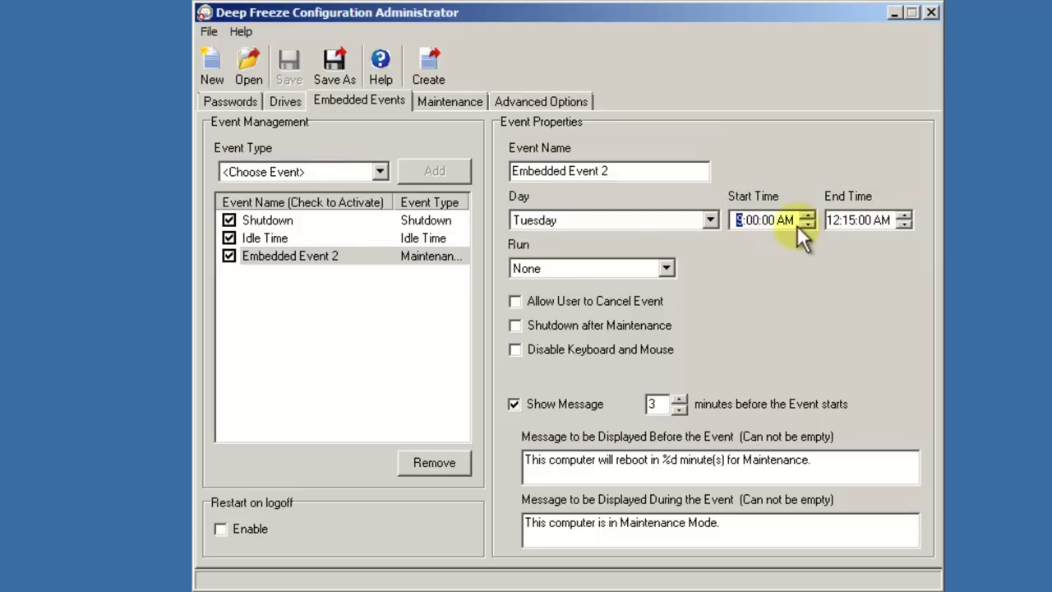
{"action": "type", "text": "9"}
{"action": "left_click", "coordinate": [792, 220]}
{"action": "left_click", "coordinate": [838, 221]}
{"action": "type", "text": "3:00"}
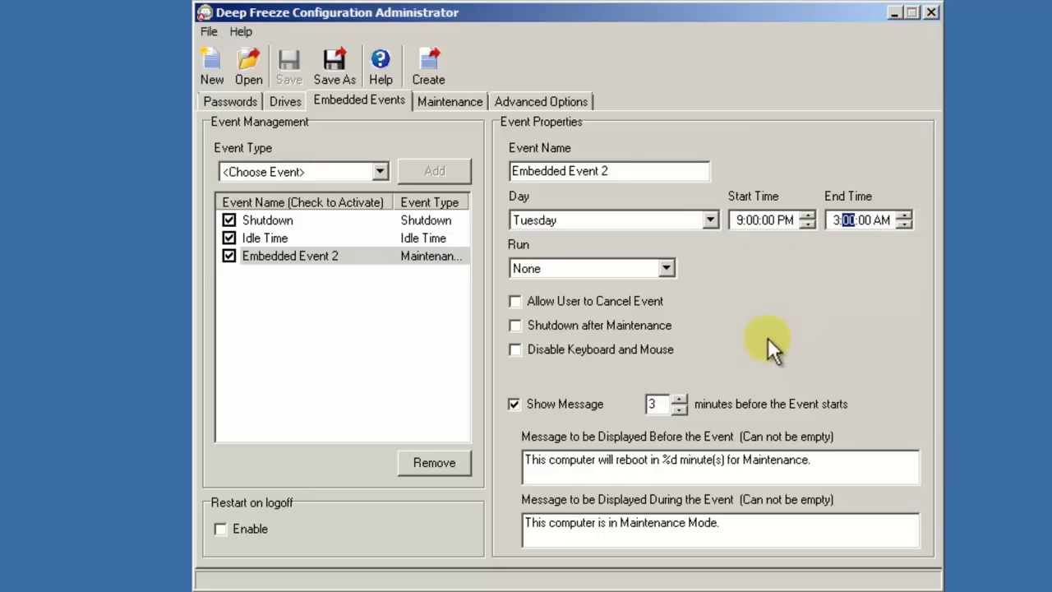
{"action": "left_click", "coordinate": [553, 351]}
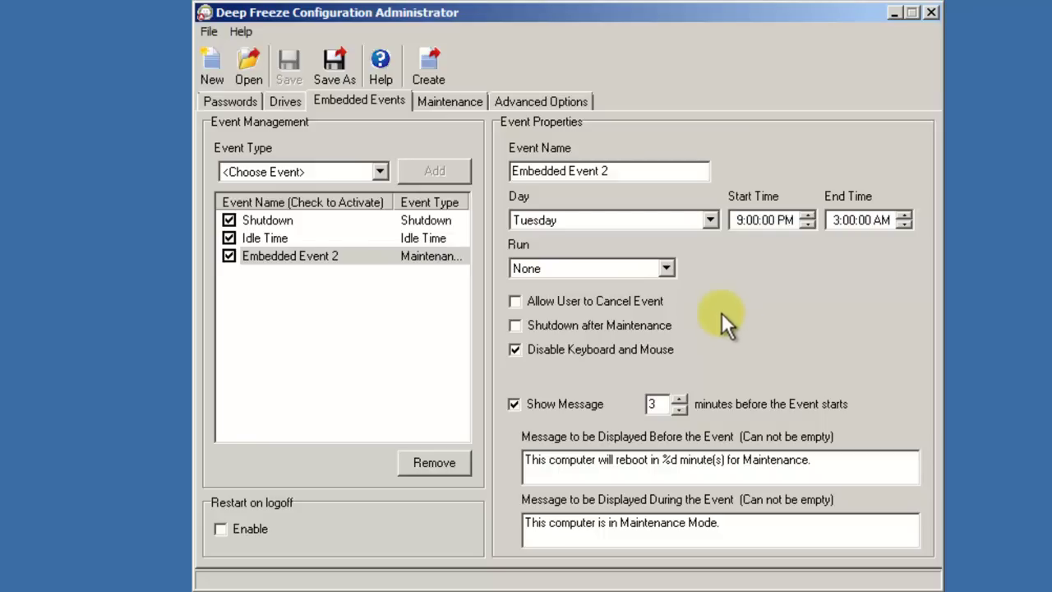
Show the maintenance event's Run choices: None, Batch File and Windows Update.
{"action": "left_click", "coordinate": [666, 269]}
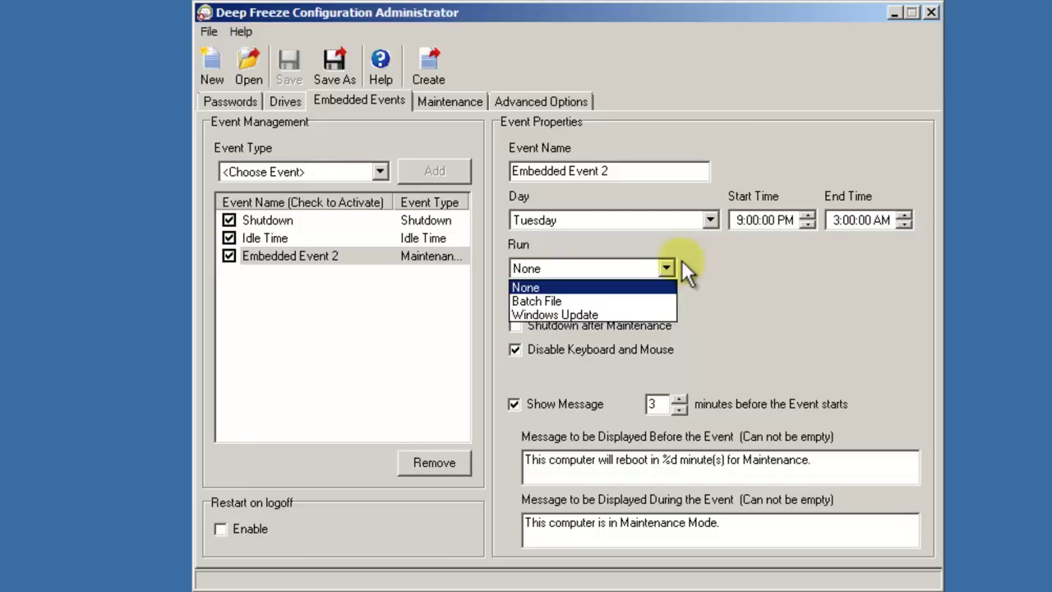
Set Embedded Event 2's Run action to Windows Update.
{"action": "left_click", "coordinate": [652, 312]}
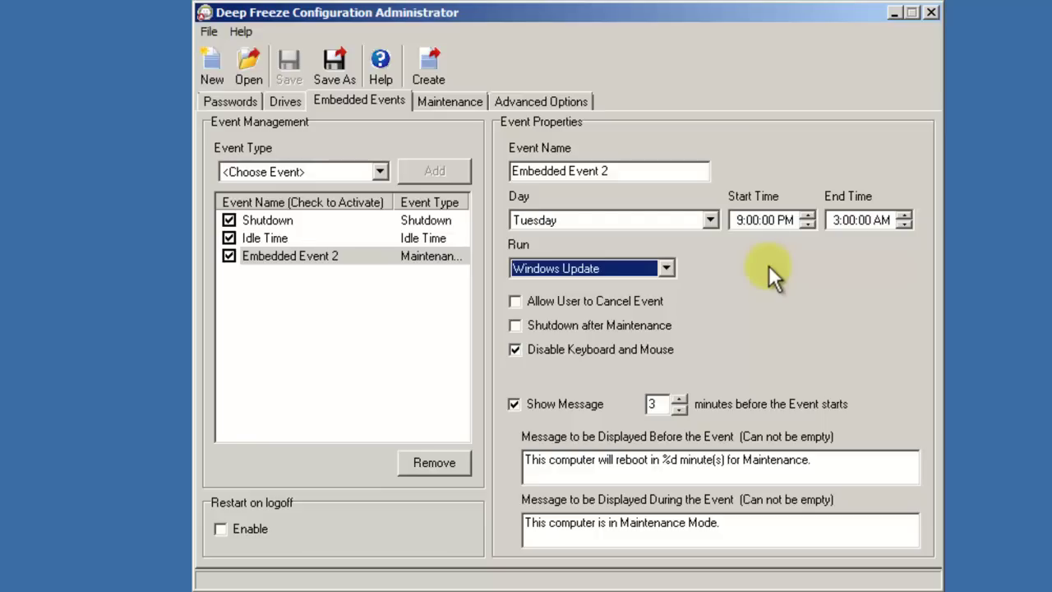
Keep batch files on Microsoft Network and tick Use SUS / WSUS Server and Use WSUS Target ID.
{"action": "left_click", "coordinate": [464, 107]}
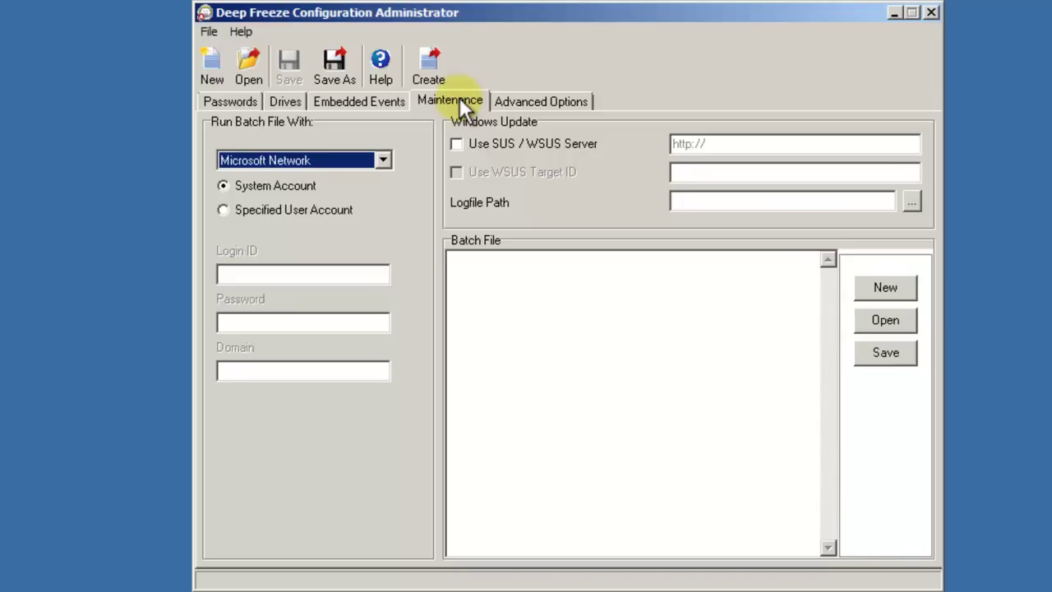
{"action": "left_click", "coordinate": [382, 158]}
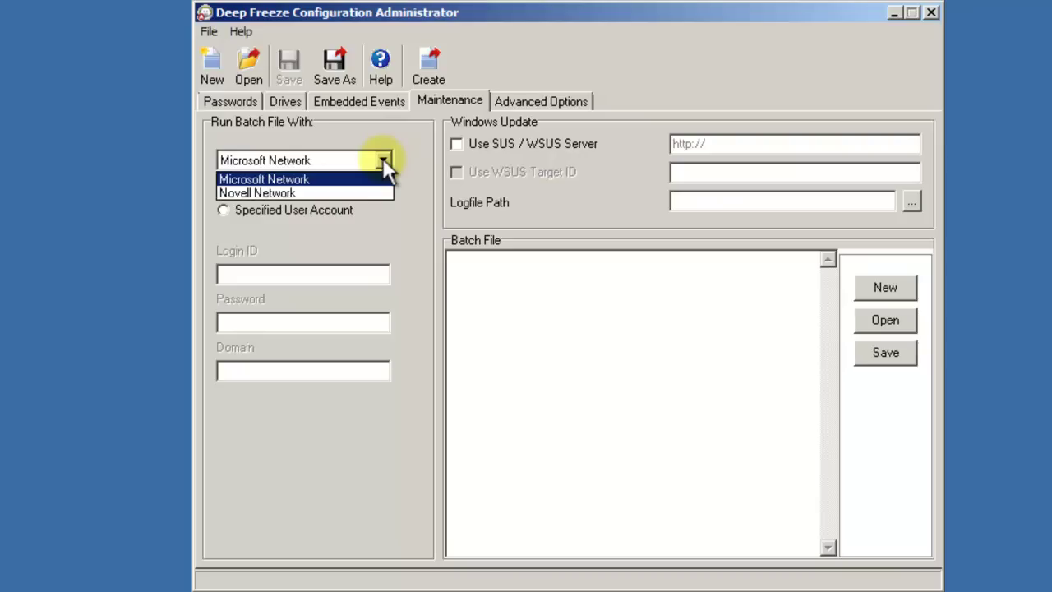
{"action": "left_click", "coordinate": [379, 191]}
{"action": "left_click", "coordinate": [384, 158]}
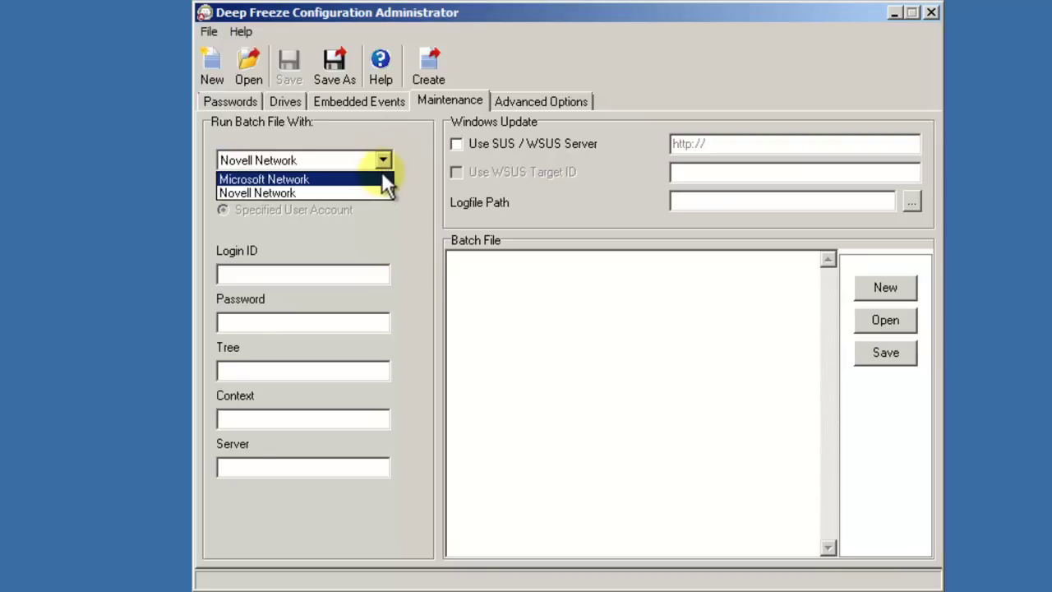
{"action": "left_click", "coordinate": [381, 172]}
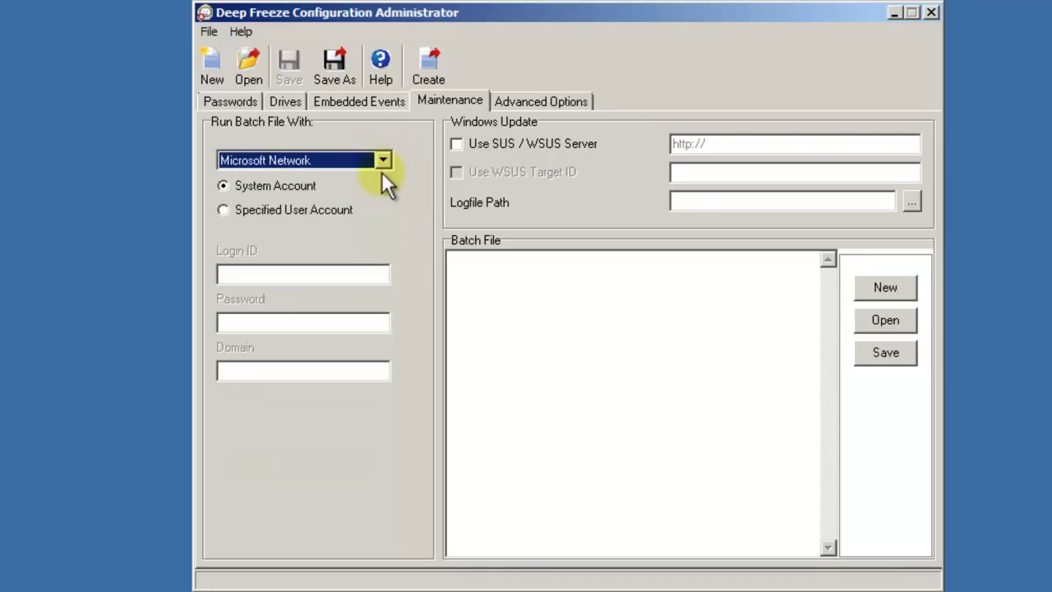
{"action": "left_click", "coordinate": [541, 285]}
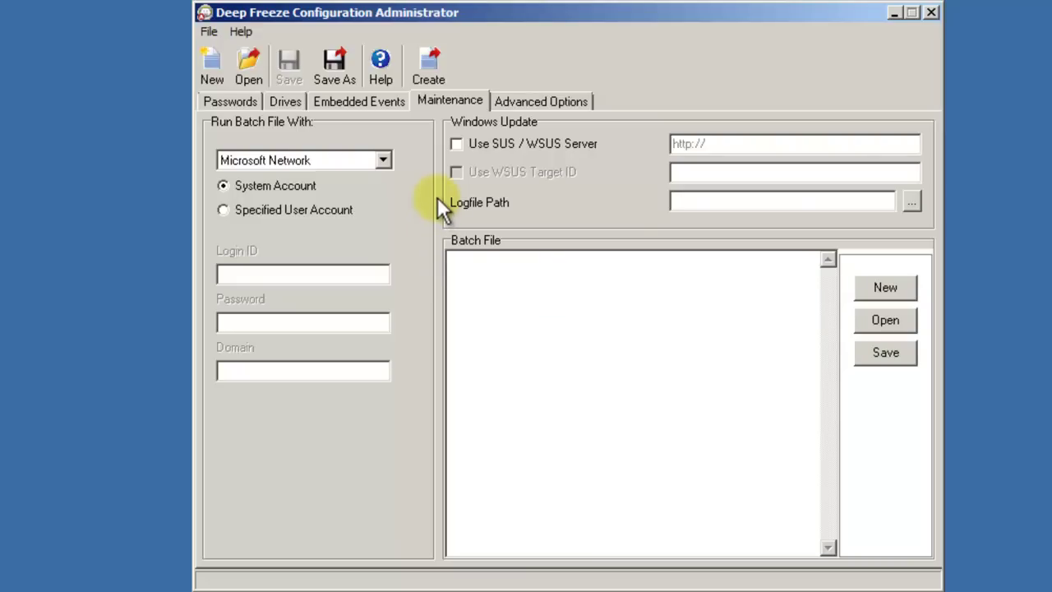
{"action": "left_click", "coordinate": [457, 144]}
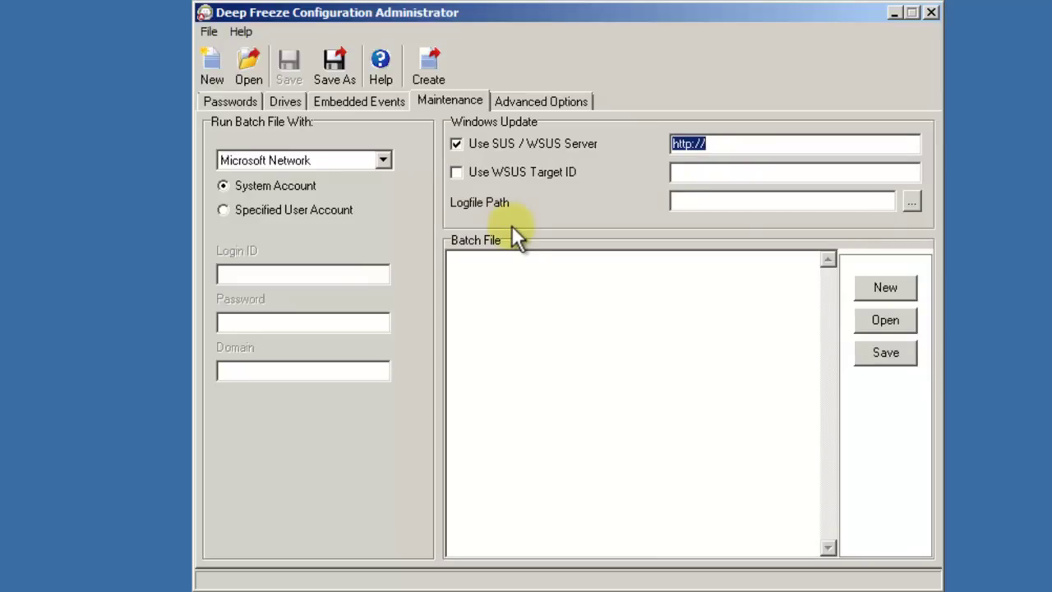
{"action": "left_click", "coordinate": [457, 173]}
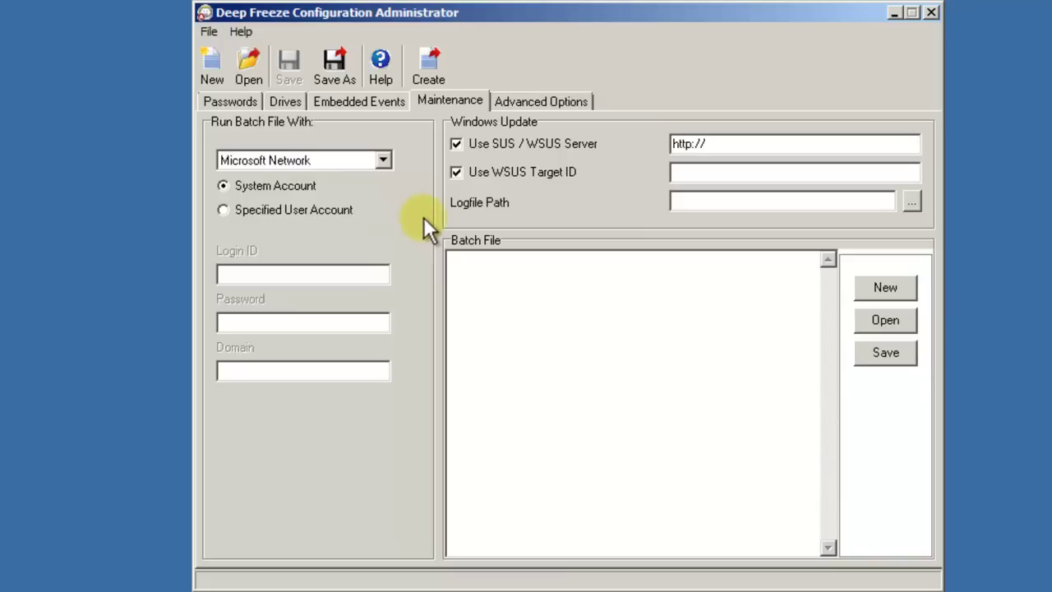
On Advanced Options, leave the network mode on LAN using default port 7725.
{"action": "left_click", "coordinate": [543, 103]}
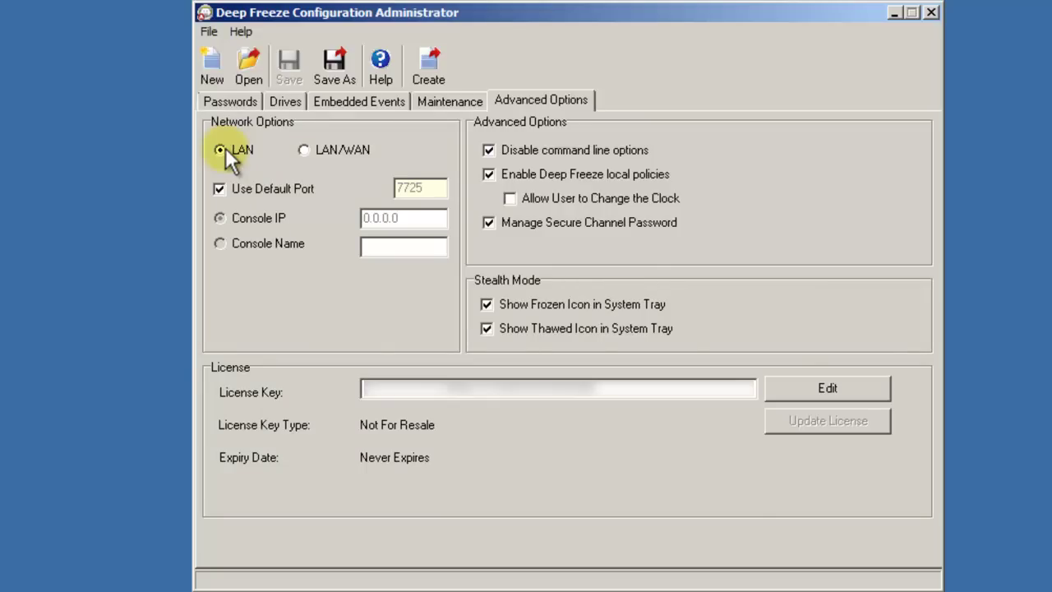
{"action": "left_click", "coordinate": [305, 149]}
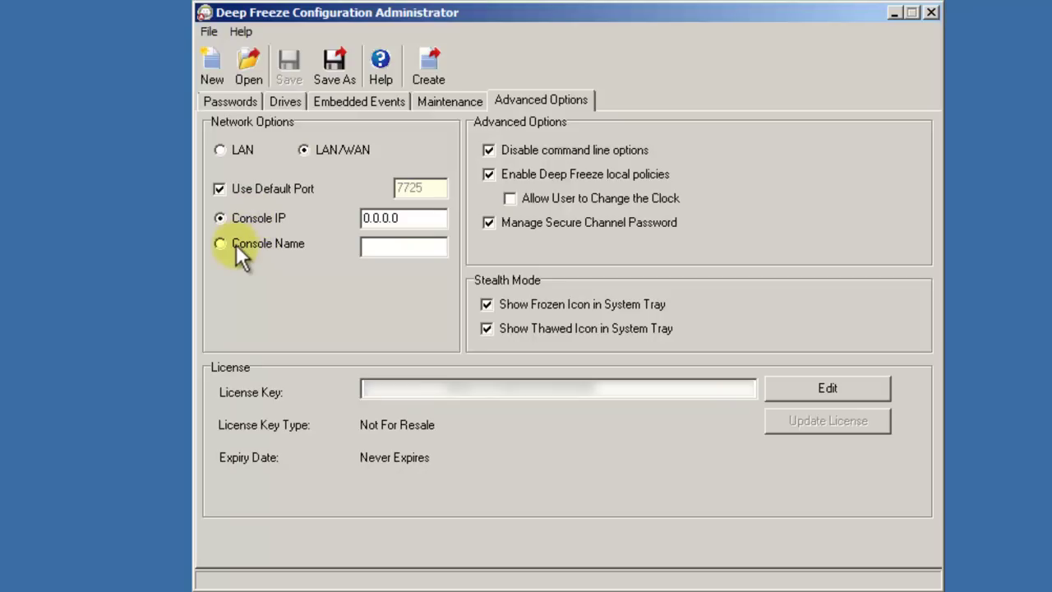
{"action": "left_click", "coordinate": [220, 188]}
{"action": "left_click", "coordinate": [219, 188]}
{"action": "left_click", "coordinate": [220, 149]}
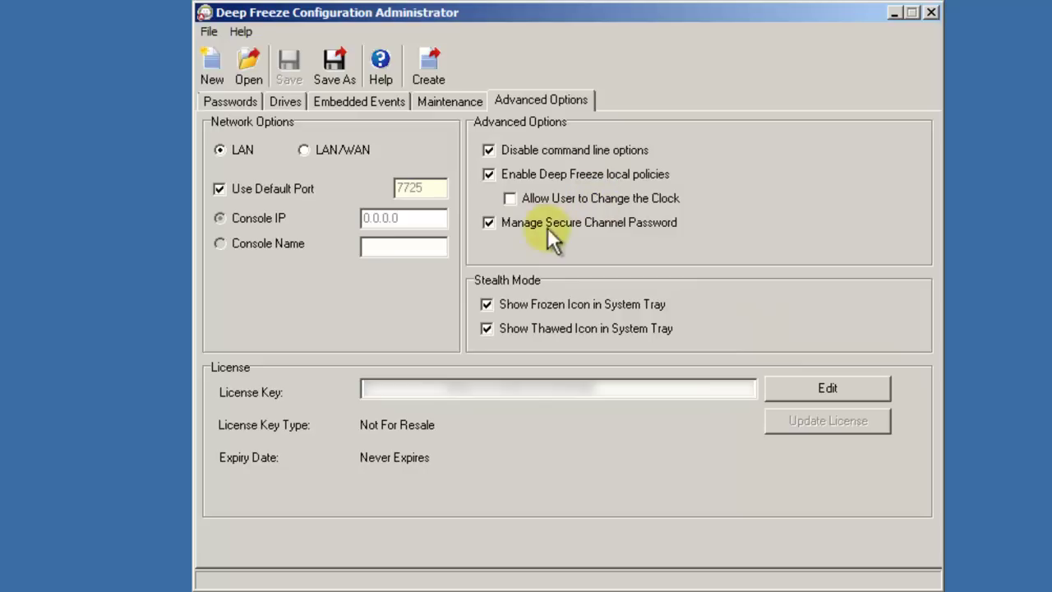
Save the workstation install program as DFWks.exe on the Desktop and confirm the success message.
{"action": "left_click", "coordinate": [433, 72]}
{"action": "left_click", "coordinate": [454, 107]}
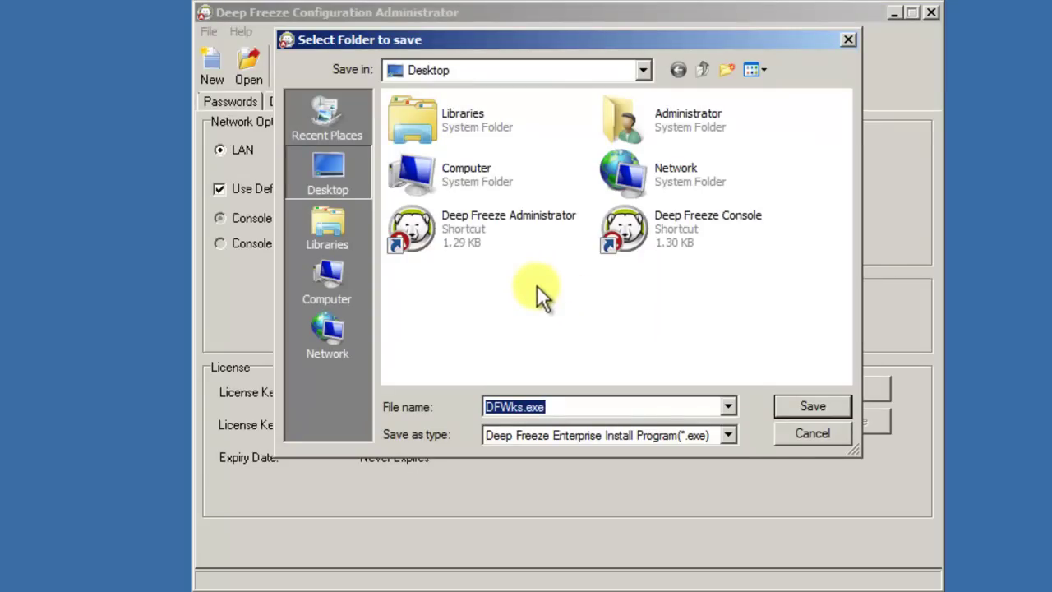
{"action": "left_click", "coordinate": [810, 403]}
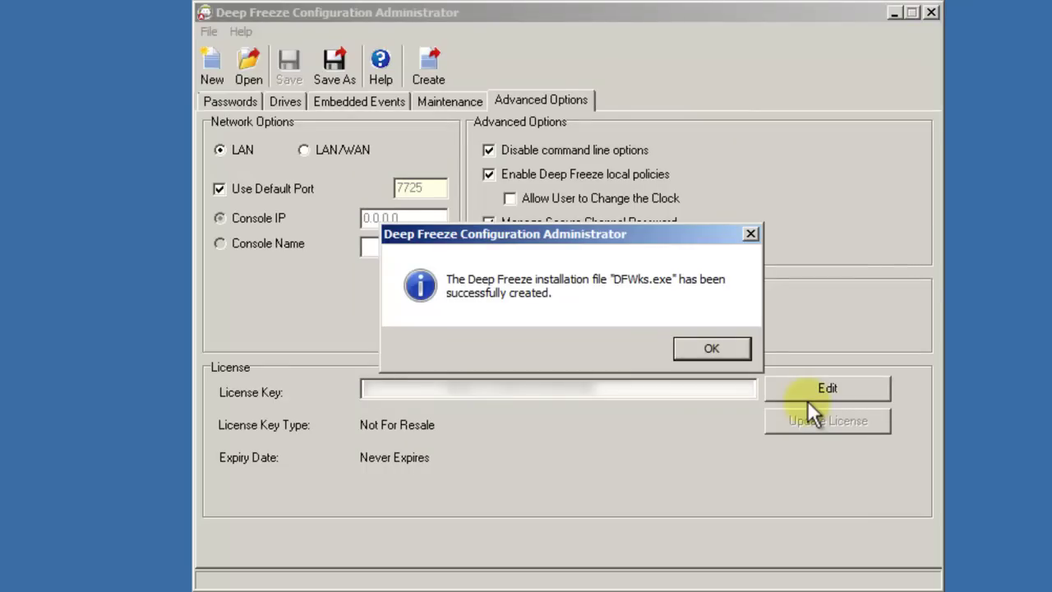
{"action": "left_click", "coordinate": [719, 347]}
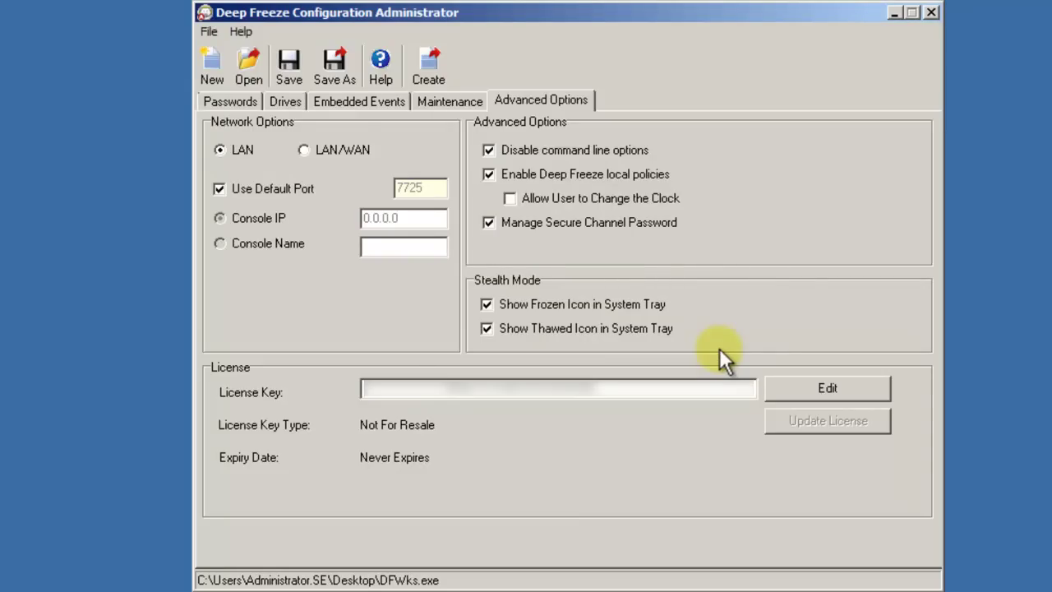
{"action": "left_click", "coordinate": [87, 334]}
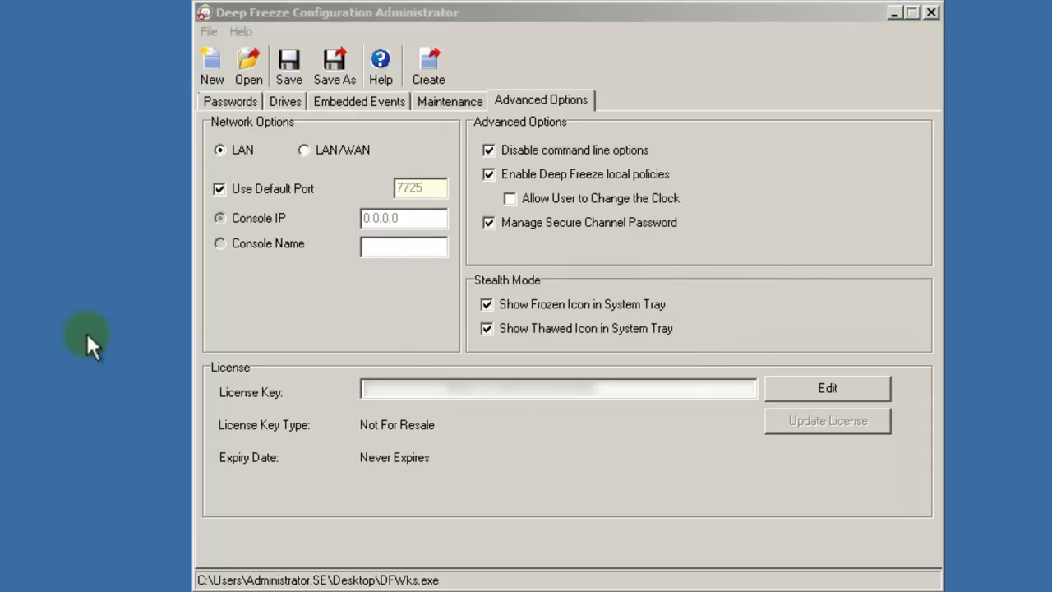